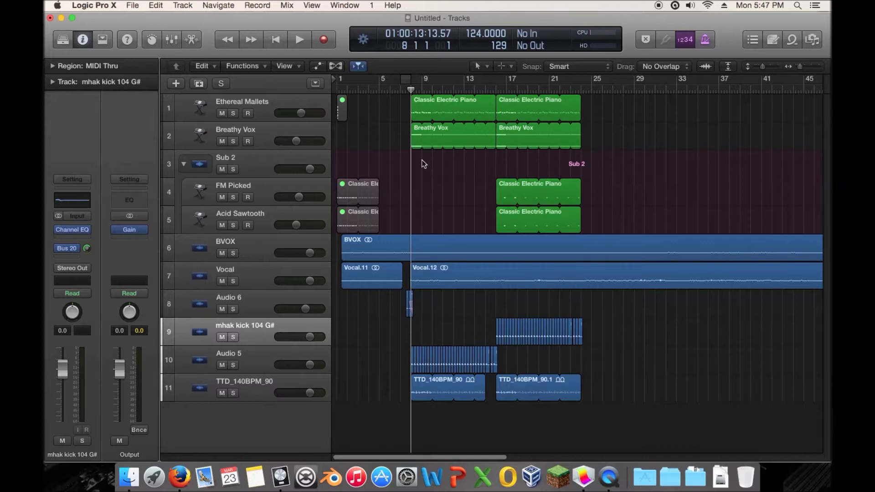
- Play the arrangement from bar 8 to about bar 18 to hear the existing parts
{"action": "key", "text": "space"}
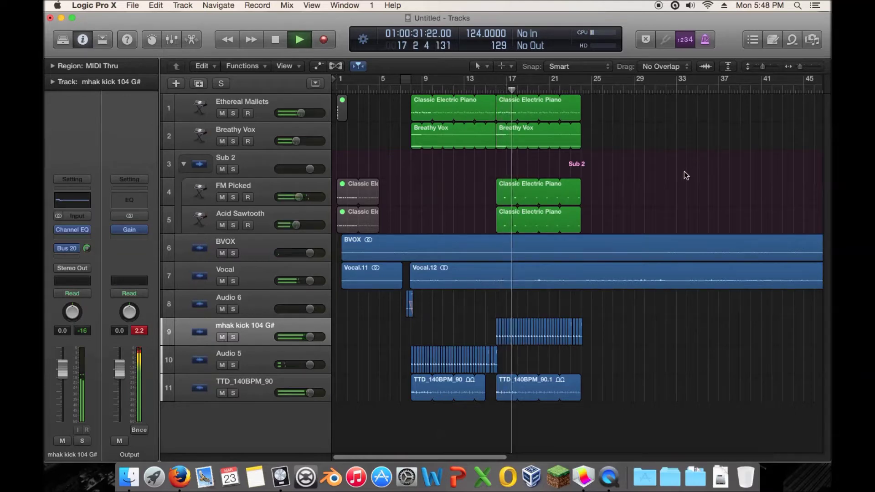
{"action": "key", "text": "space"}
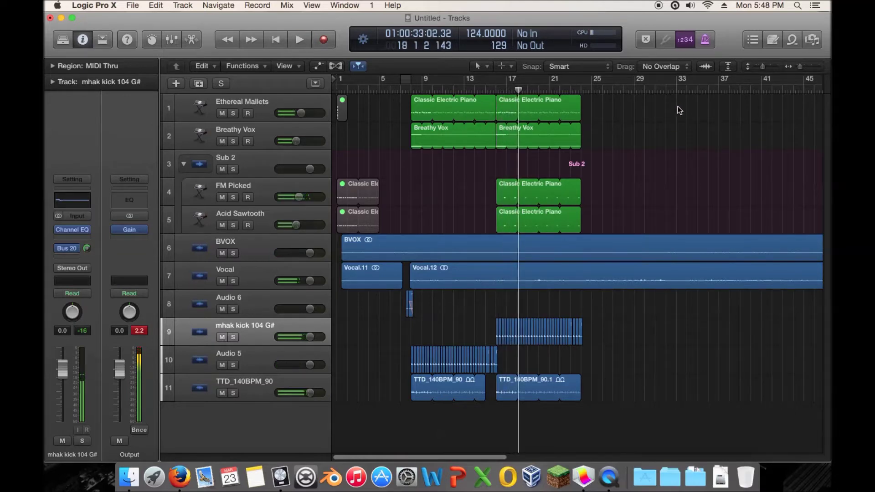
- Open the EDM Claps folder of the ProducerSpot-EDM-Drums sample pack in the project's file browser
{"action": "left_click", "coordinate": [816, 40]}
{"action": "left_click", "coordinate": [735, 101]}
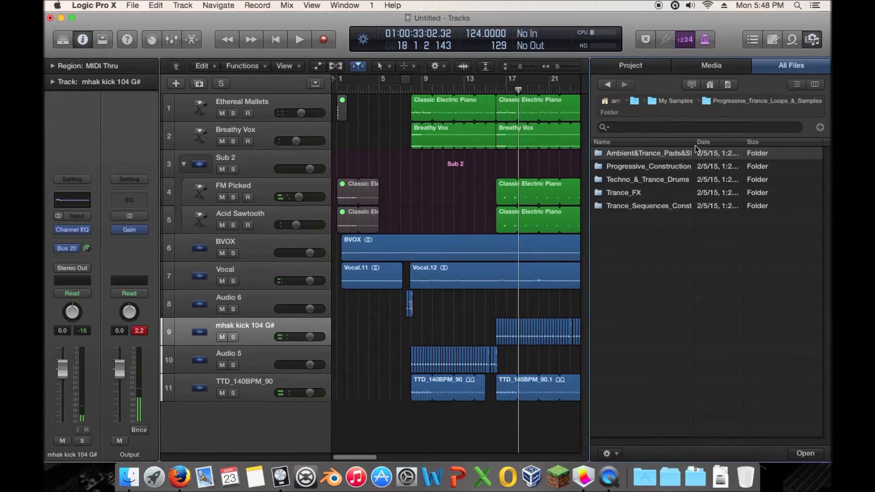
{"action": "left_click", "coordinate": [689, 101]}
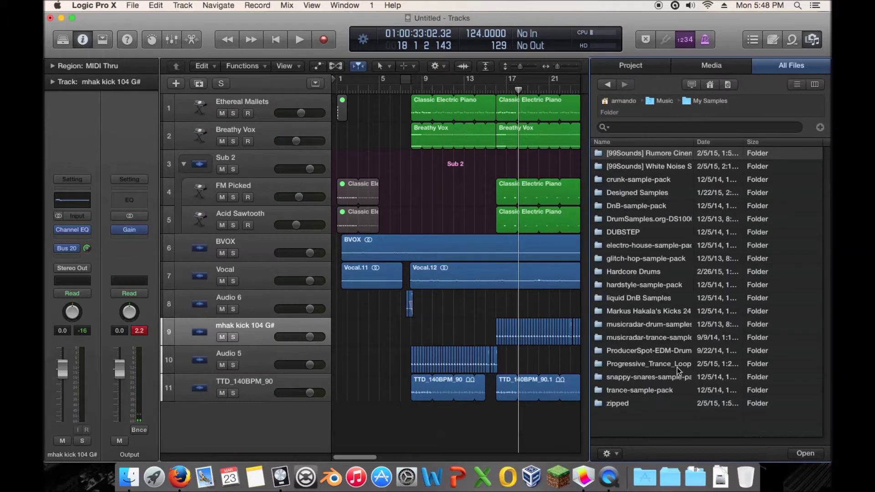
{"action": "double_click", "coordinate": [664, 352]}
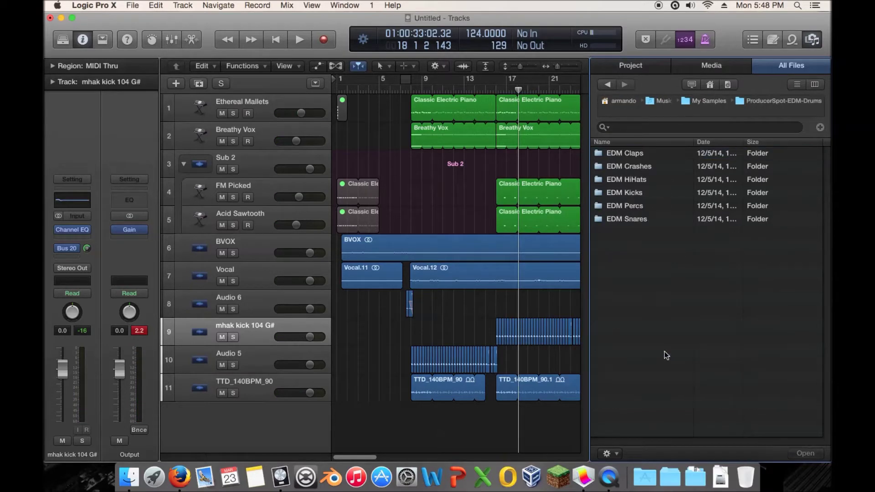
{"action": "double_click", "coordinate": [664, 155]}
- Audition the clap samples one after another, starting from edm-clap-01.wav, to compare their sound
{"action": "left_click", "coordinate": [671, 154]}
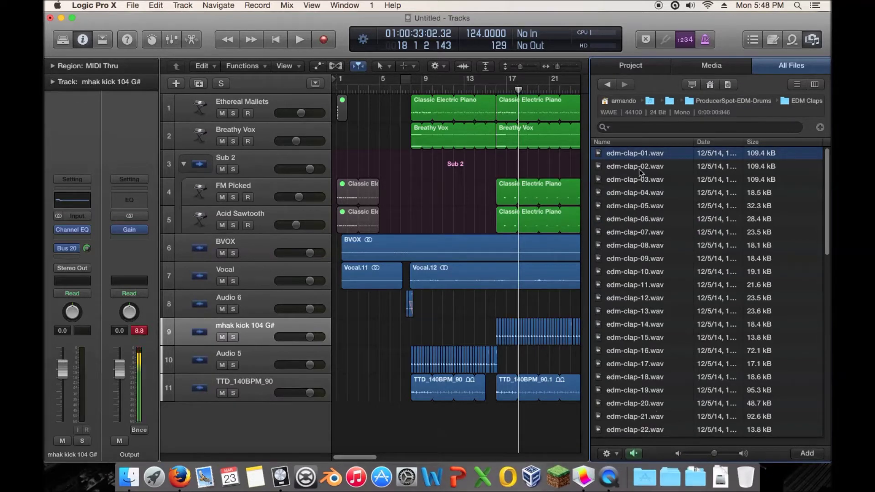
{"action": "left_click", "coordinate": [653, 167]}
{"action": "left_click", "coordinate": [655, 180]}
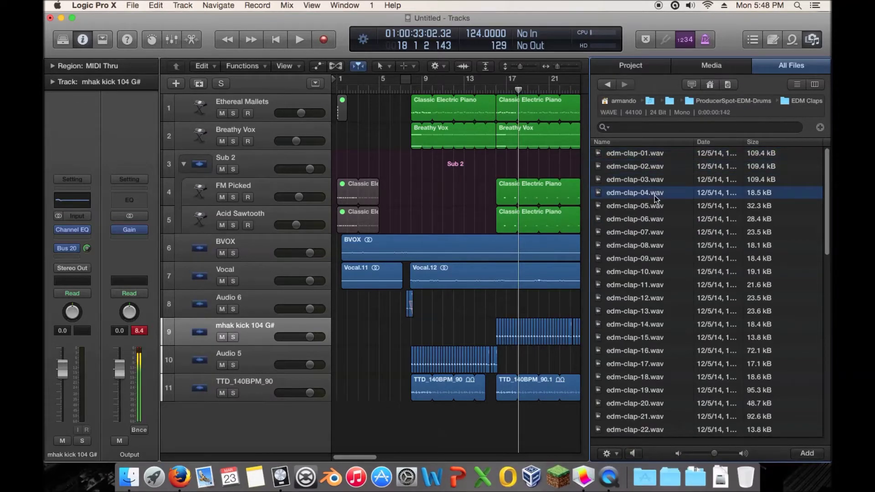
{"action": "left_click", "coordinate": [659, 194]}
{"action": "left_click", "coordinate": [688, 207]}
{"action": "left_click", "coordinate": [699, 220]}
{"action": "left_click", "coordinate": [693, 232]}
{"action": "left_click", "coordinate": [687, 246]}
{"action": "key", "text": "Down"}
{"action": "key", "text": "Down"}
{"action": "key", "text": "Down"}
{"action": "key", "text": "Down"}
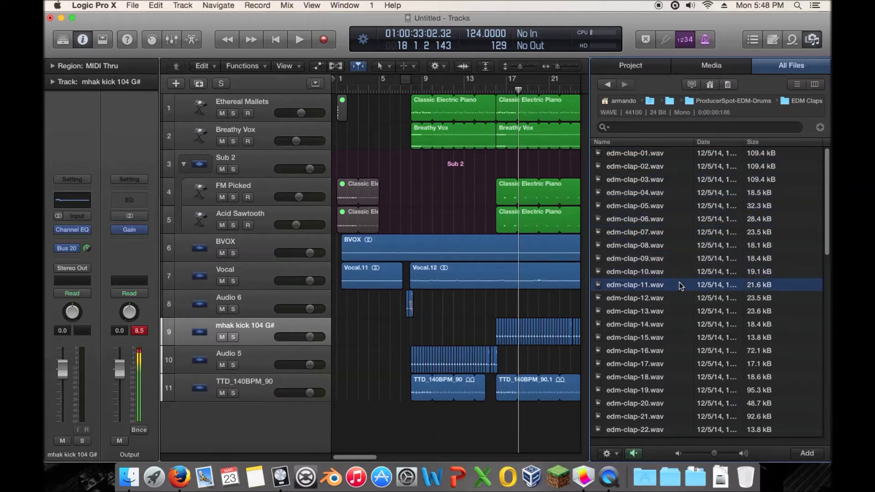
{"action": "key", "text": "Down"}
{"action": "key", "text": "Down"}
{"action": "key", "text": "Down"}
{"action": "key", "text": "Down"}
{"action": "key", "text": "Down"}
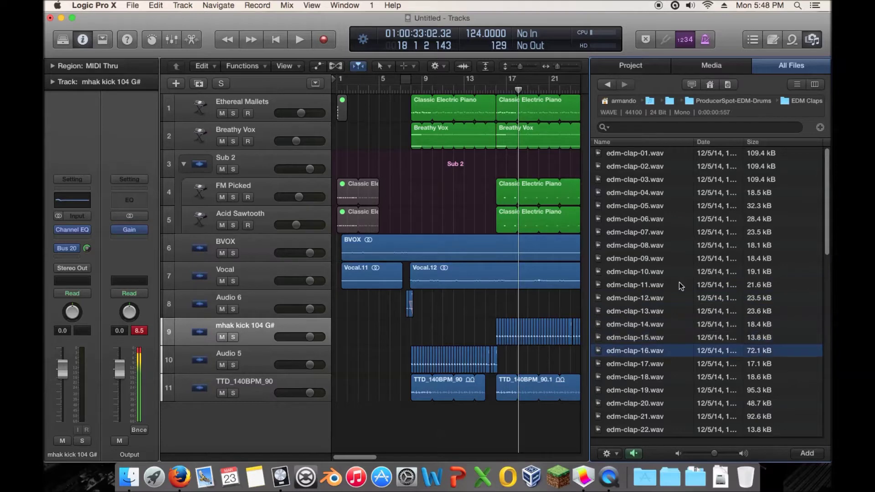
{"action": "key", "text": "Down"}
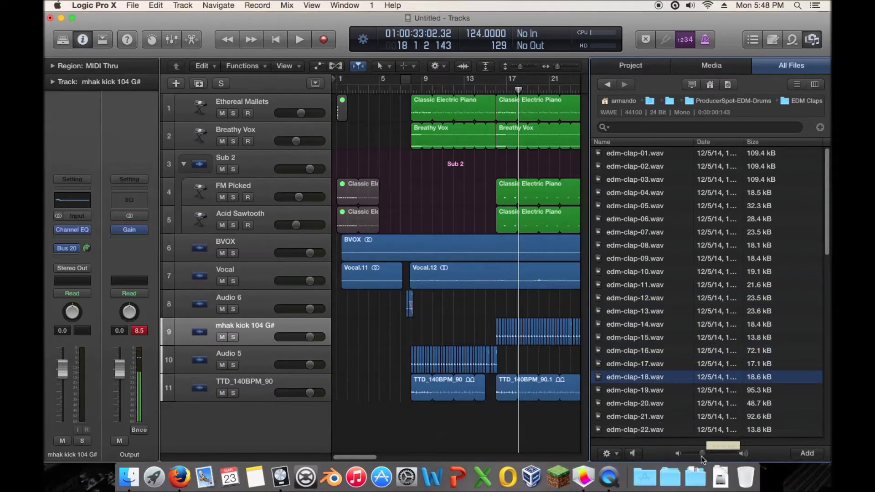
{"action": "key", "text": "Down"}
{"action": "key", "text": "Down"}
{"action": "key", "text": "Down"}
{"action": "key", "text": "Down"}
{"action": "key", "text": "Down"}
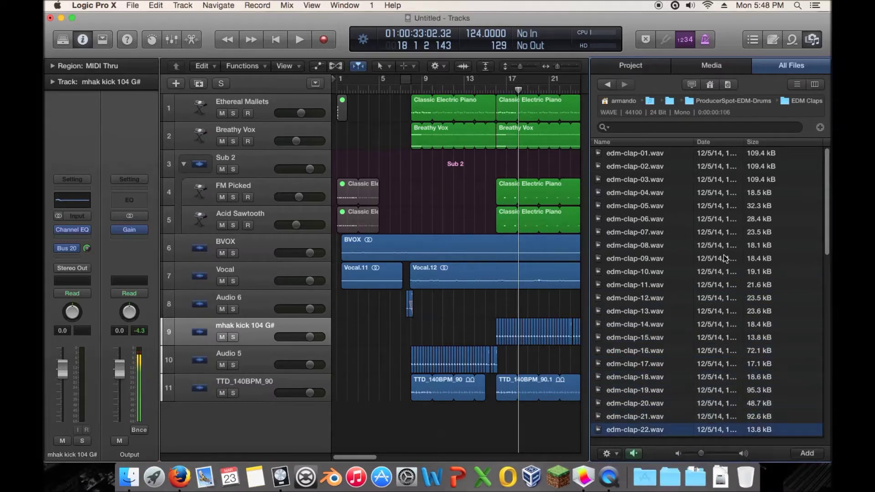
{"action": "key", "text": "Down"}
{"action": "key", "text": "Down"}
{"action": "key", "text": "Down"}
{"action": "key", "text": "Down"}
{"action": "key", "text": "Down"}
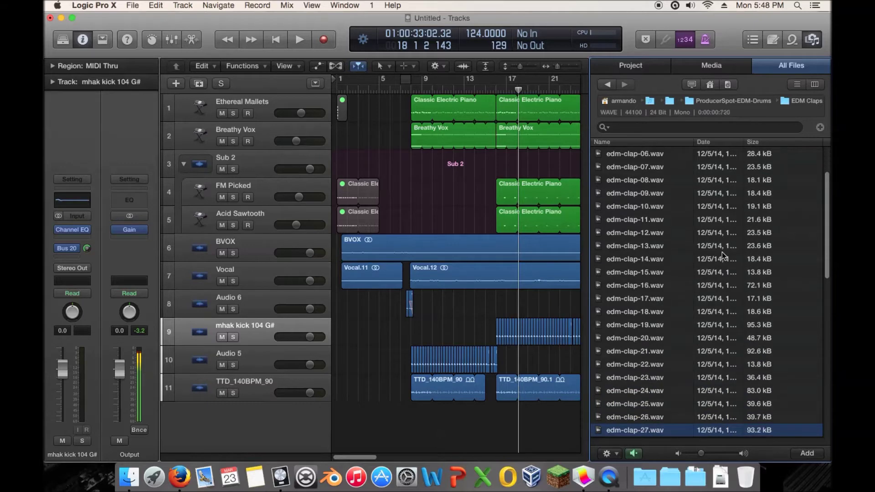
{"action": "key", "text": "Down"}
{"action": "key", "text": "Down"}
{"action": "key", "text": "Down"}
{"action": "key", "text": "Down"}
{"action": "key", "text": "Down"}
{"action": "key", "text": "Down"}
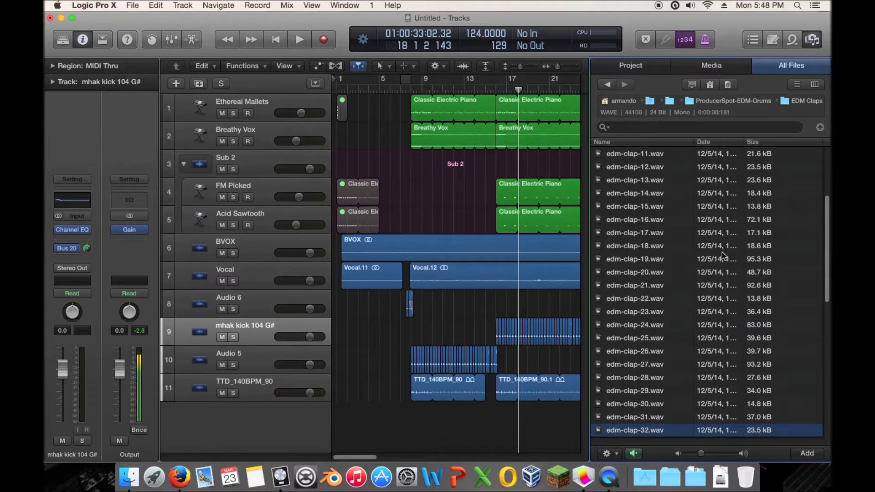
{"action": "key", "text": "Down"}
{"action": "key", "text": "Down"}
{"action": "key", "text": "Down"}
{"action": "key", "text": "Down"}
{"action": "scroll", "coordinate": [722, 253], "scroll_direction": "down", "scroll_amount": 7}
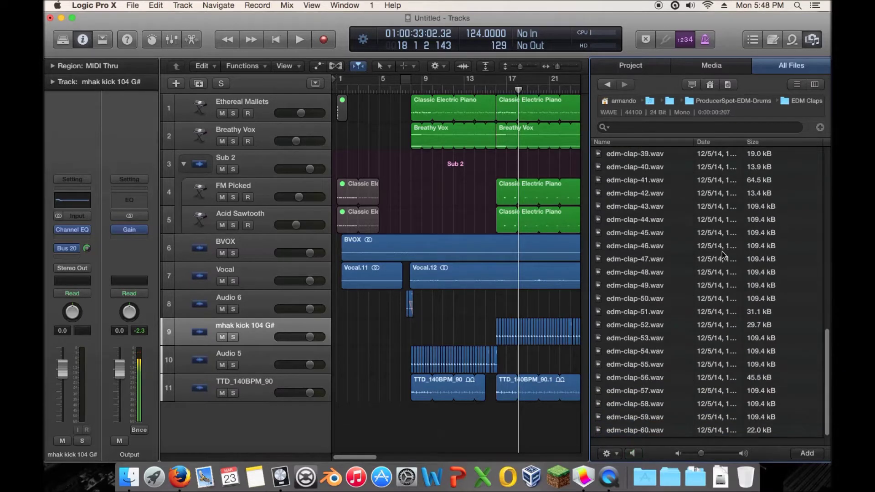
- Audition the last clap samples in the folder, working backwards from edm-clap-60.wav to edm-clap-55.wav
{"action": "left_click", "coordinate": [641, 431]}
{"action": "key", "text": "Up"}
{"action": "key", "text": "Up"}
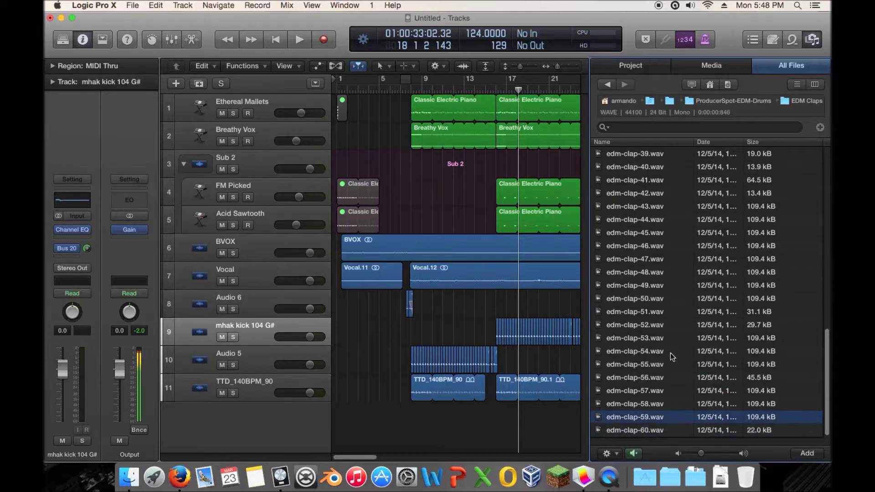
{"action": "key", "text": "Up"}
{"action": "key", "text": "Up"}
{"action": "key", "text": "Up"}
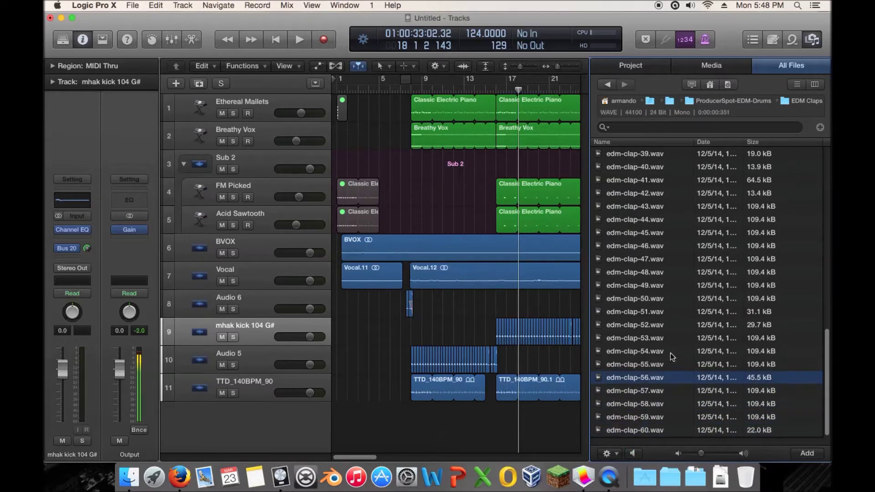
{"action": "key", "text": "Up"}
{"action": "key", "text": "Down"}
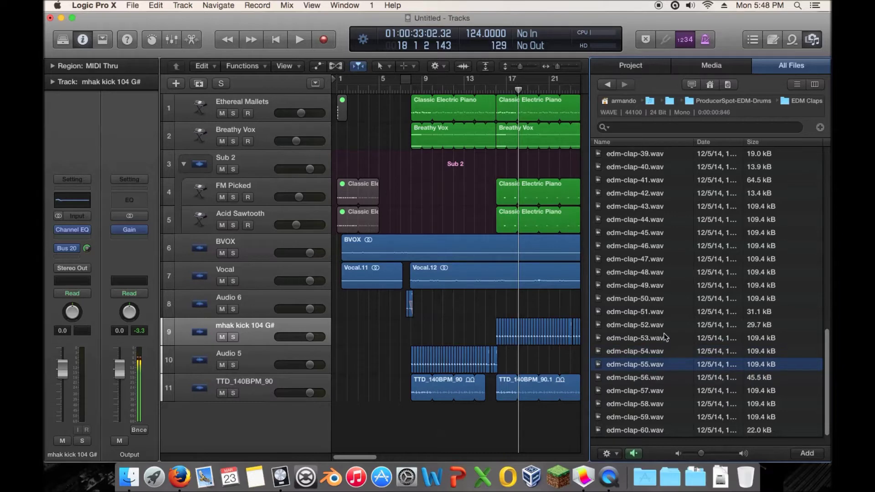
- Place edm-clap-55.wav on a new audio track at bar 16 and close the file browser
{"action": "left_click", "coordinate": [660, 339]}
{"action": "left_click", "coordinate": [651, 365]}
{"action": "left_click_drag", "start_coordinate": [655, 372], "coordinate": [498, 415]}
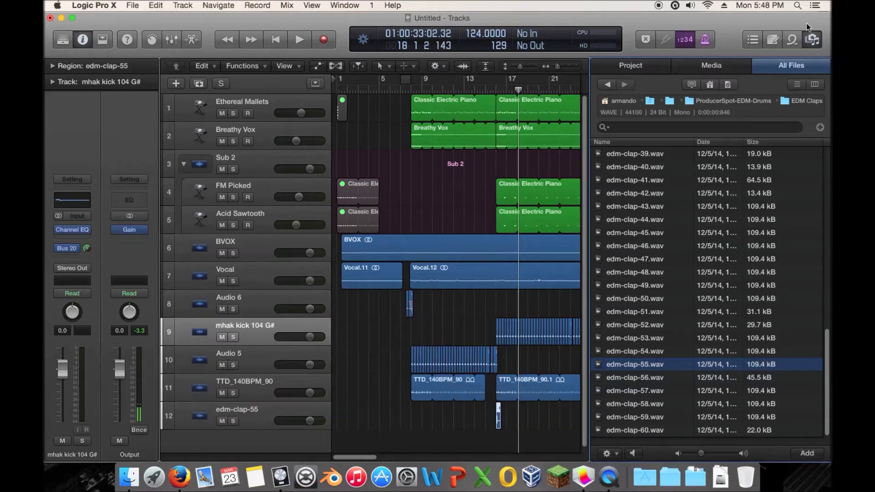
{"action": "left_click", "coordinate": [811, 39]}
- Move the clap to beat 2 of bar 16 and copy it along its track into eight regions, one every two beats
{"action": "mouse_move", "coordinate": [804, 67]}
{"action": "left_mouse_down"}
{"action": "mouse_move", "coordinate": [766, 68]}
{"action": "mouse_move", "coordinate": [820, 68]}
{"action": "mouse_move", "coordinate": [773, 66]}
{"action": "mouse_move", "coordinate": [811, 68]}
{"action": "left_mouse_up"}
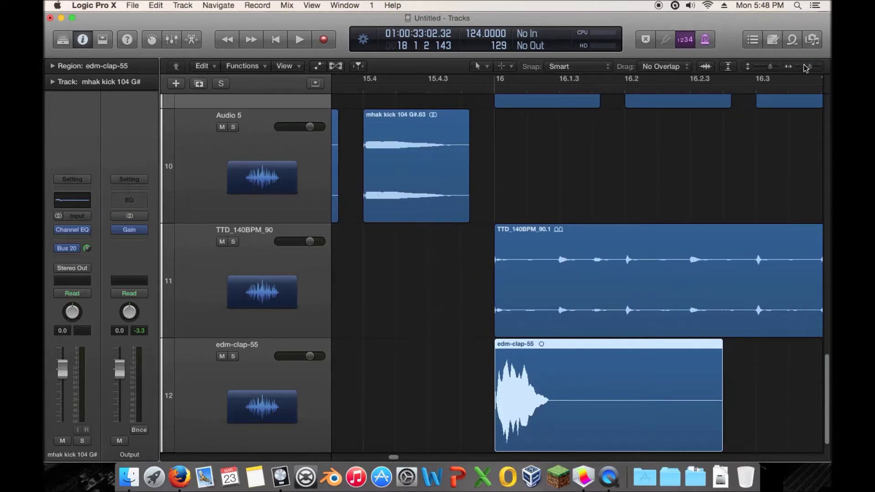
{"action": "left_click", "coordinate": [805, 67]}
{"action": "left_click_drag", "start_coordinate": [521, 400], "coordinate": [580, 387]}
{"action": "left_click", "coordinate": [529, 401], "text": "shift"}
{"action": "left_click_drag", "start_coordinate": [529, 402], "coordinate": [624, 387]}
{"action": "left_click_drag", "start_coordinate": [774, 374], "coordinate": [731, 377]}
{"action": "left_click", "coordinate": [235, 378]}
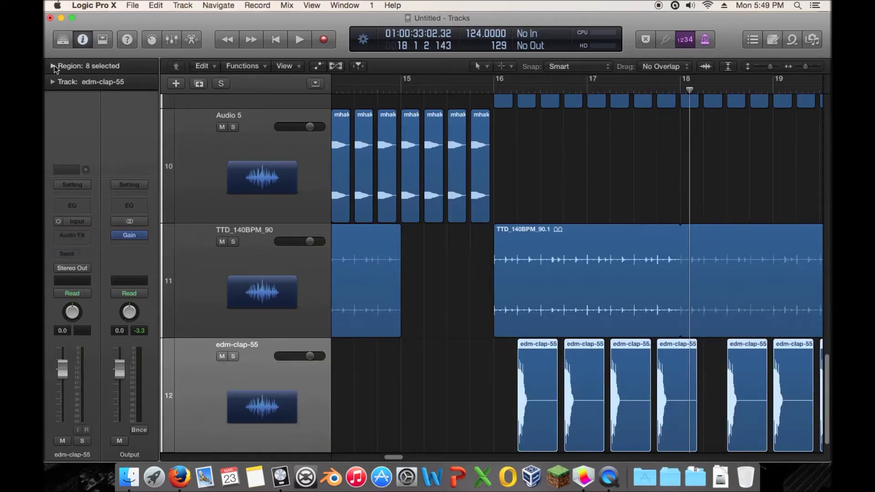
- Lower the gain of the eight clap regions to -11.5 dB while listening from just before bar 16
{"action": "left_click", "coordinate": [53, 66]}
{"action": "left_click_drag", "start_coordinate": [110, 143], "coordinate": [118, 229]}
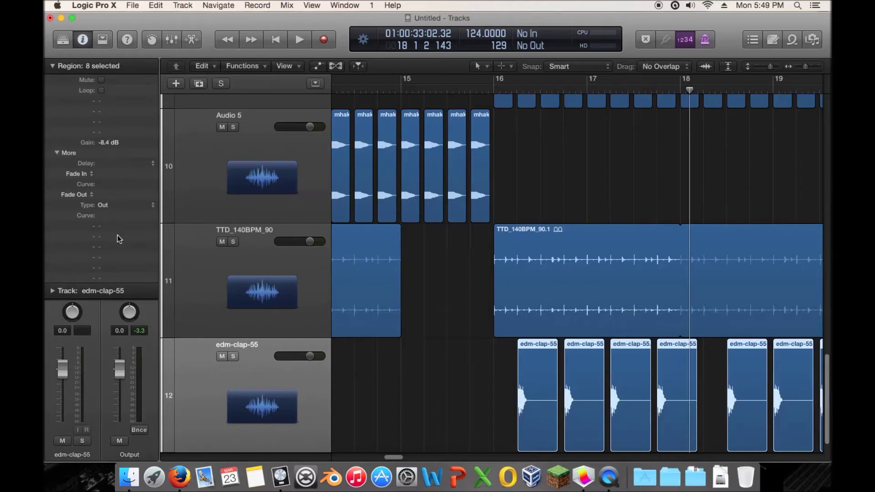
{"action": "left_click", "coordinate": [482, 92]}
{"action": "key", "text": "space"}
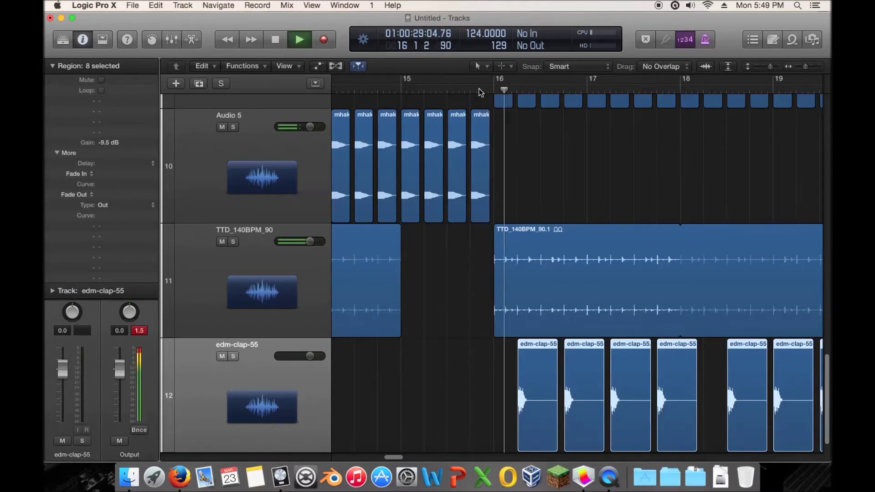
{"action": "left_click_drag", "start_coordinate": [117, 144], "coordinate": [116, 163]}
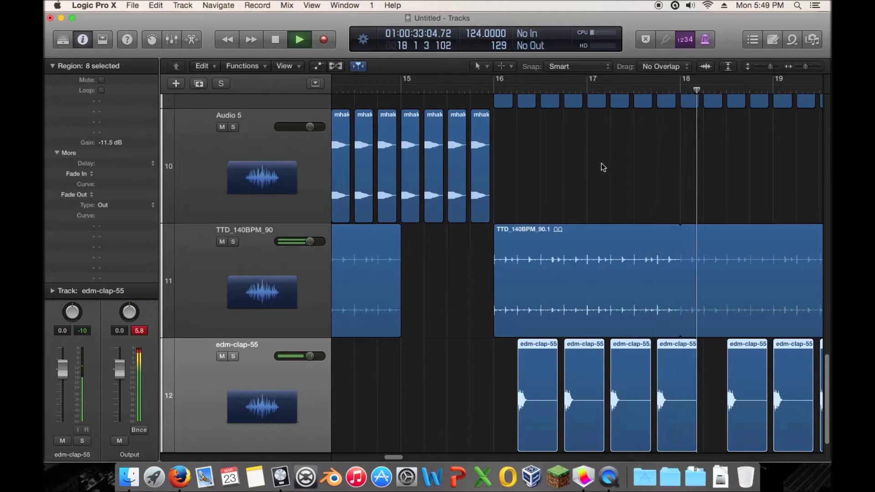
{"action": "key", "text": "space"}
- Shift all eight clap regions slightly earlier so the first one starts just before beat 2 of bar 16
{"action": "left_click", "coordinate": [518, 93]}
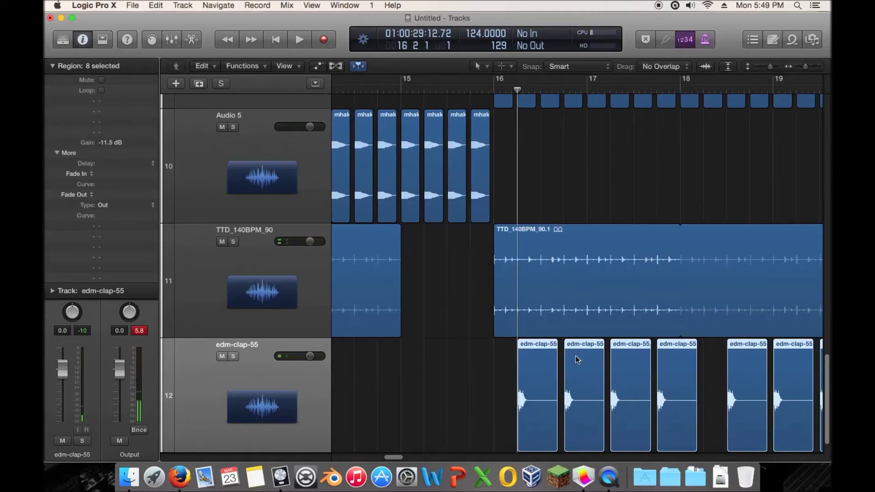
{"action": "left_click_drag", "start_coordinate": [805, 66], "coordinate": [817, 74]}
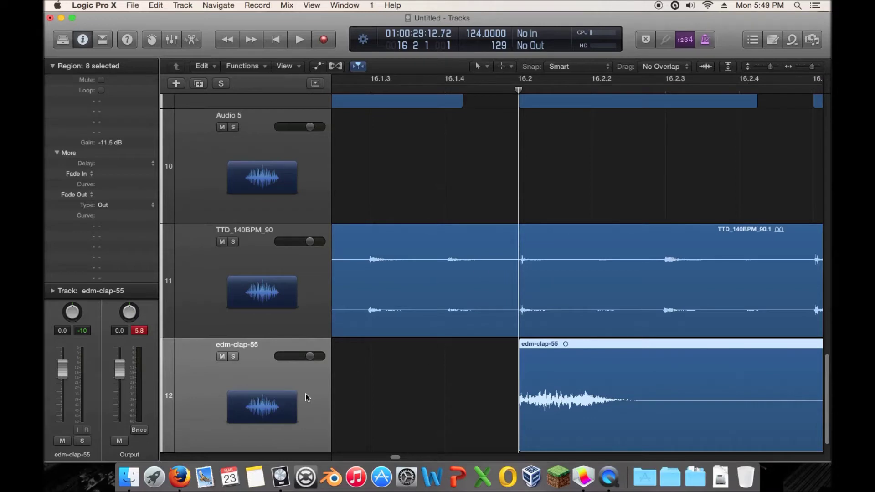
{"action": "left_click_drag", "start_coordinate": [618, 385], "coordinate": [592, 388]}
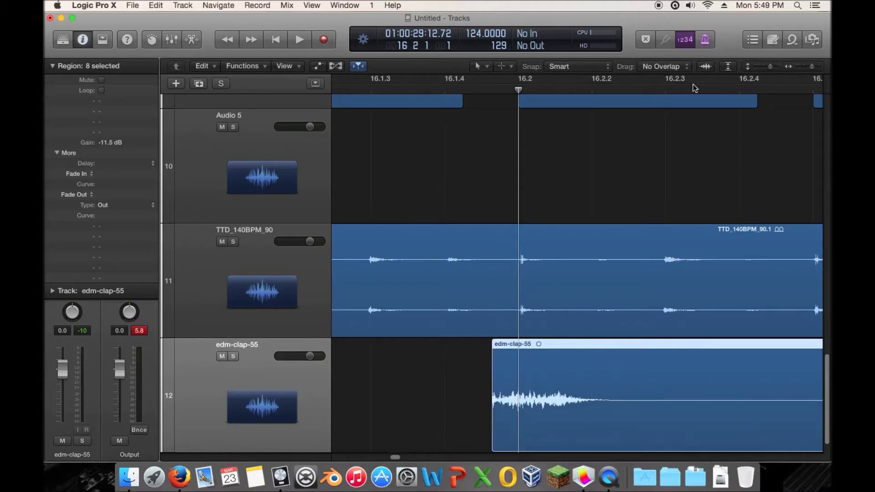
- Play the section from bar 16 to check the timing of the shifted claps
{"action": "left_click_drag", "start_coordinate": [812, 68], "coordinate": [809, 68]}
{"action": "left_click", "coordinate": [414, 89]}
{"action": "key", "text": "space"}
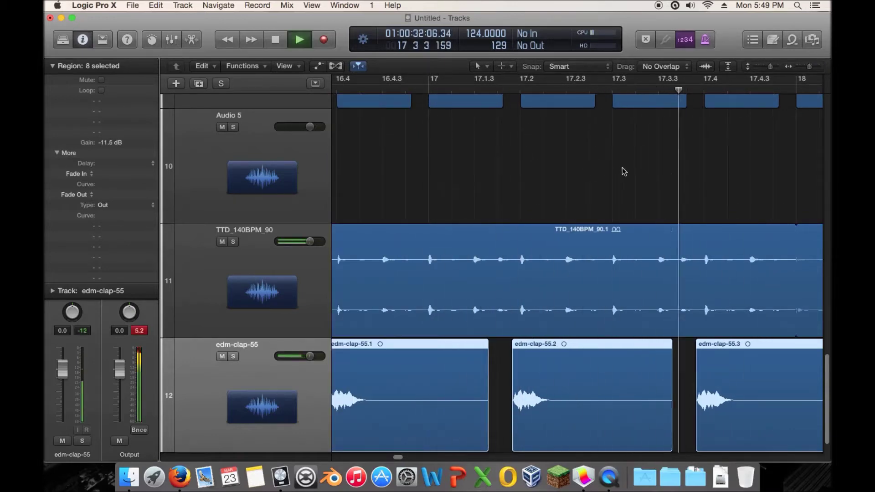
{"action": "key", "text": "space"}
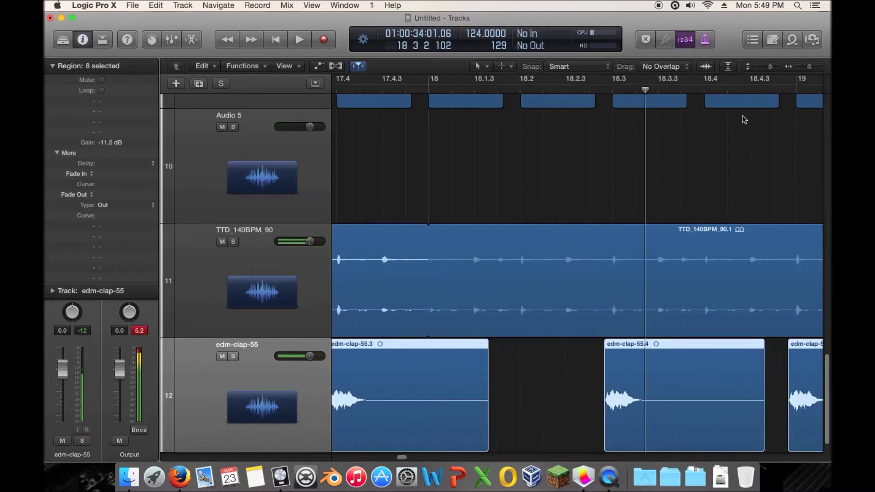
- Move the last four clap regions one beat earlier to close the gap after the fourth clap
{"action": "left_click_drag", "start_coordinate": [807, 67], "coordinate": [800, 70]}
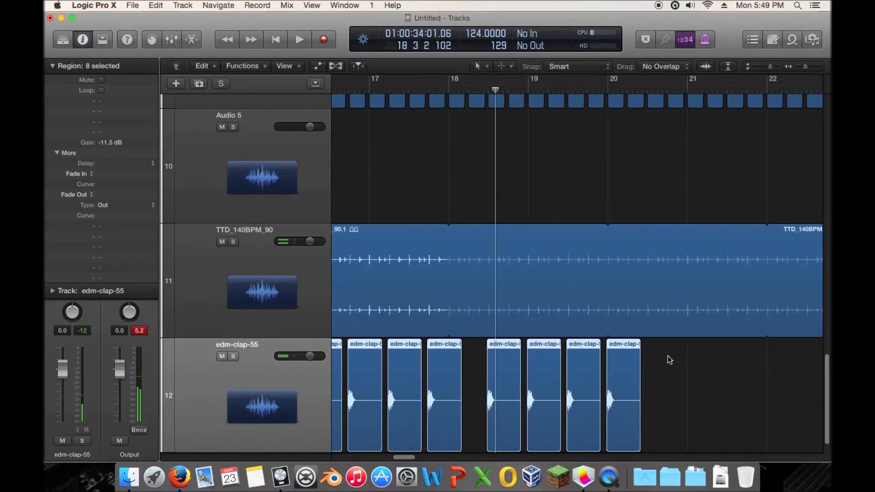
{"action": "scroll", "coordinate": [668, 357], "scroll_direction": "left", "scroll_amount": 3}
{"action": "left_click_drag", "start_coordinate": [759, 382], "coordinate": [547, 374]}
- Lower the gain of all eight clap regions to -15.9 dB while playing from just before bar 16
{"action": "left_click", "coordinate": [353, 90]}
{"action": "key", "text": "space"}
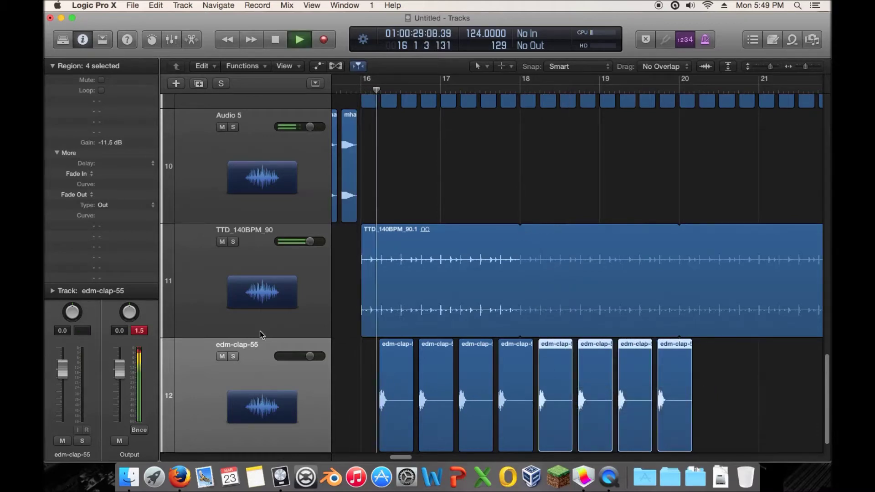
{"action": "left_click_drag", "start_coordinate": [739, 382], "coordinate": [337, 379]}
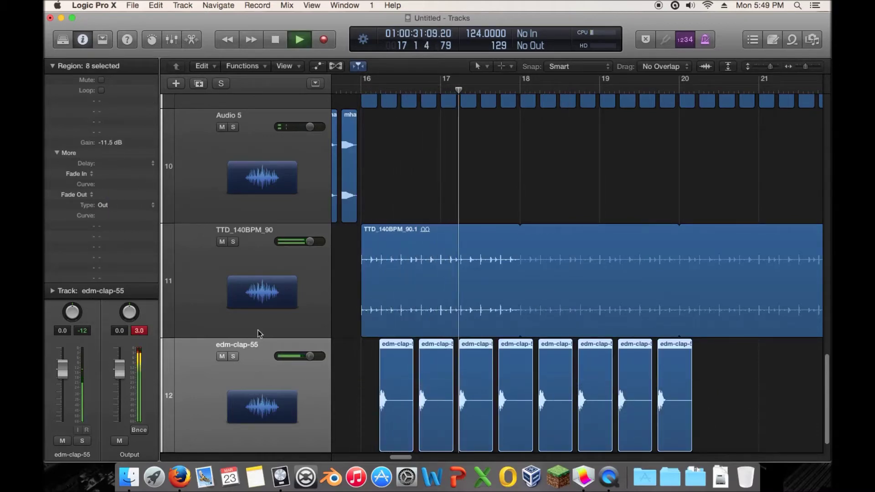
{"action": "left_click_drag", "start_coordinate": [108, 144], "coordinate": [109, 174]}
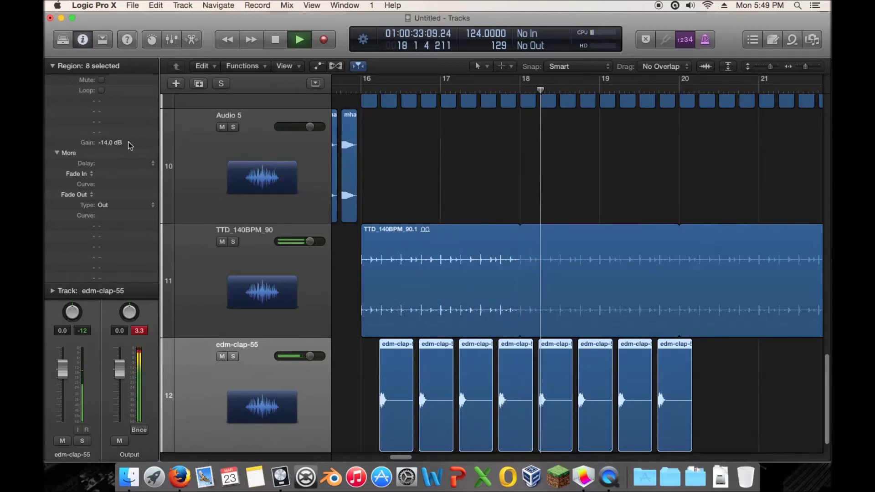
{"action": "left_click_drag", "start_coordinate": [104, 143], "coordinate": [104, 166]}
- Collapse the region settings and add a Channel EQ to the edm-clap-55 track
{"action": "left_click", "coordinate": [52, 66]}
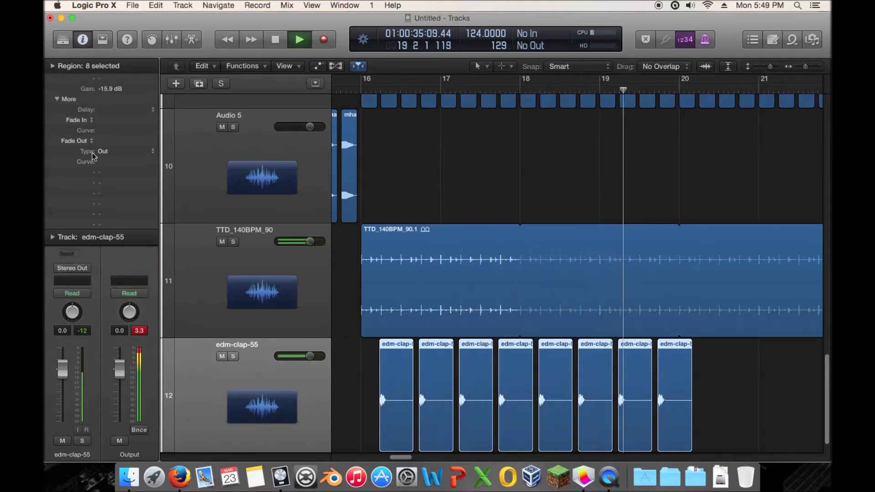
{"action": "left_click", "coordinate": [73, 205]}
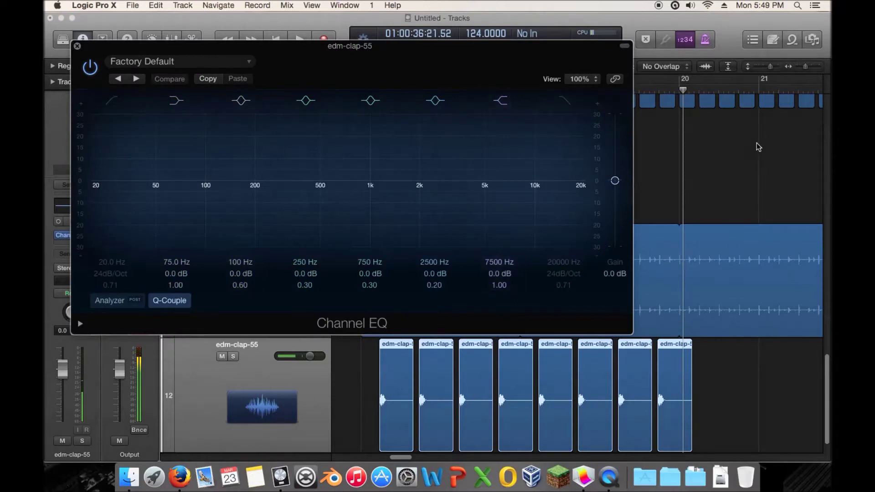
{"action": "scroll", "coordinate": [651, 157], "scroll_direction": "left", "scroll_amount": 5}
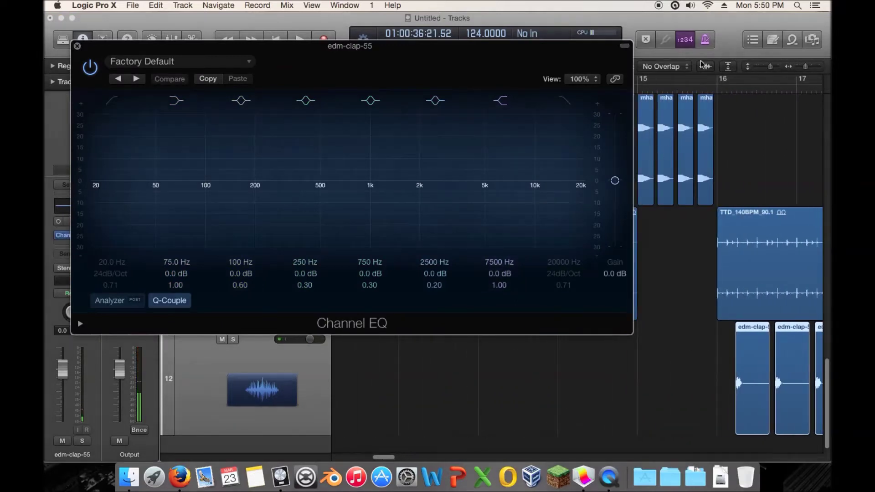
- Cut the clap EQ by 4.5 dB at 5200 Hz and boost it by 3.5 dB at 1360 Hz
{"action": "left_click_drag", "start_coordinate": [434, 181], "coordinate": [507, 219]}
{"action": "left_click_drag", "start_coordinate": [395, 209], "coordinate": [443, 200]}
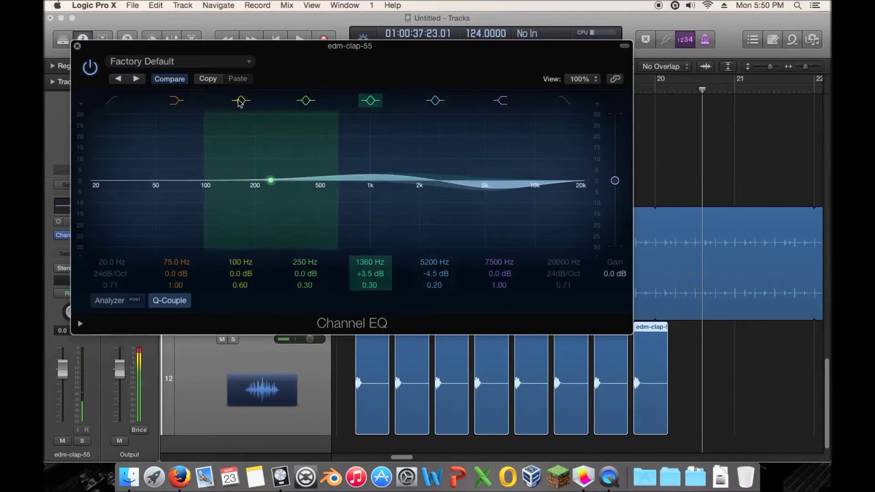
{"action": "left_click", "coordinate": [77, 46]}
- Copy the eight clap regions to continue from bar 20 and set playback to cycle over bars 16 to 24
{"action": "left_click_drag", "start_coordinate": [805, 67], "coordinate": [800, 72]}
{"action": "left_click_drag", "start_coordinate": [647, 370], "coordinate": [479, 366]}
{"action": "left_click", "coordinate": [345, 90]}
{"action": "key", "text": "space"}
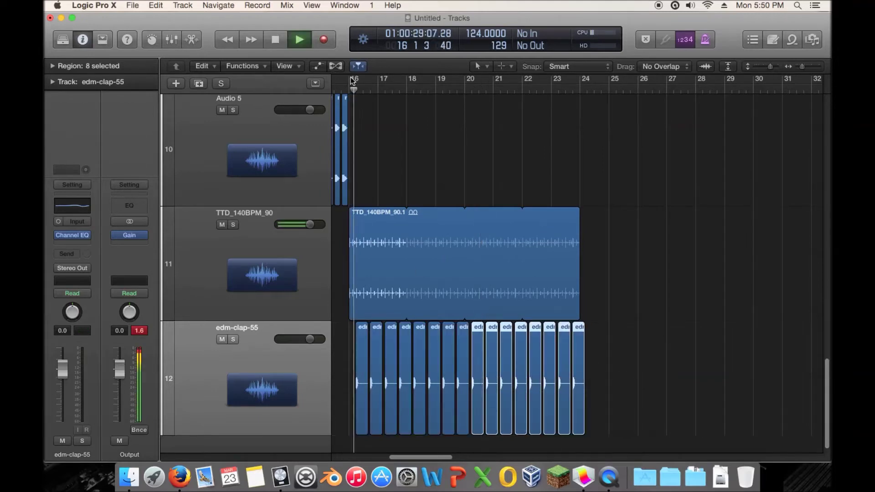
{"action": "left_click_drag", "start_coordinate": [351, 79], "coordinate": [575, 93]}
- Boost the clap EQ's high shelf by 6.5 dB at 9600 Hz while listening to the track soloed
{"action": "left_click", "coordinate": [73, 235]}
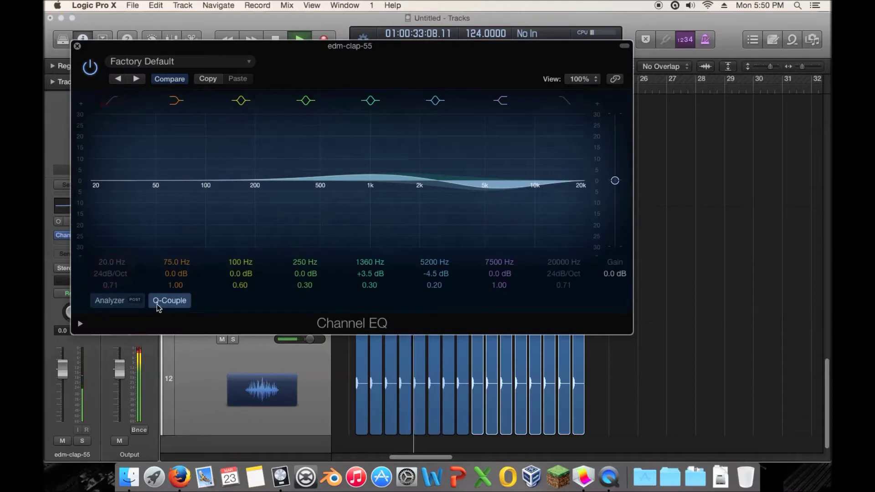
{"action": "left_click", "coordinate": [82, 442]}
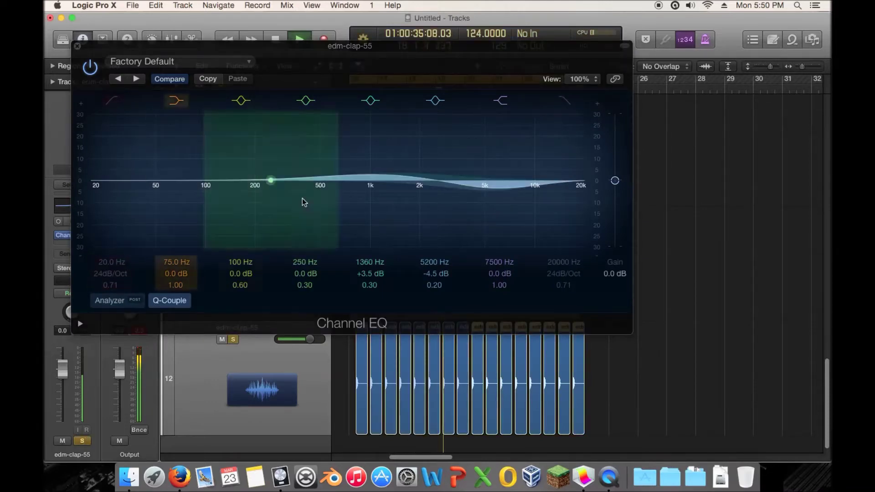
{"action": "left_click_drag", "start_coordinate": [559, 198], "coordinate": [578, 183]}
{"action": "left_click", "coordinate": [82, 441]}
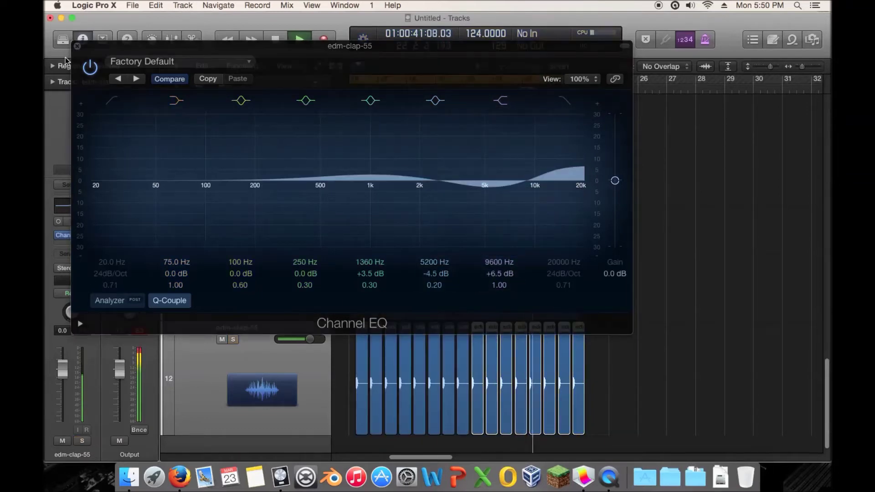
{"action": "left_click", "coordinate": [78, 46]}
{"action": "key", "text": "space"}
- Replace the Channel EQ on the edm-clap-55 track with the Linear Phase EQ and listen to it
{"action": "left_click", "coordinate": [85, 241]}
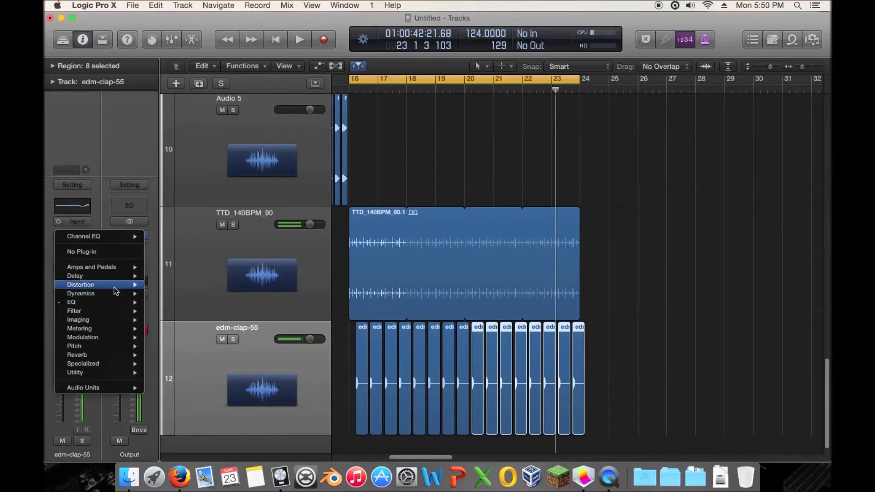
{"action": "mouse_move", "coordinate": [114, 308]}
{"action": "left_click", "coordinate": [252, 311]}
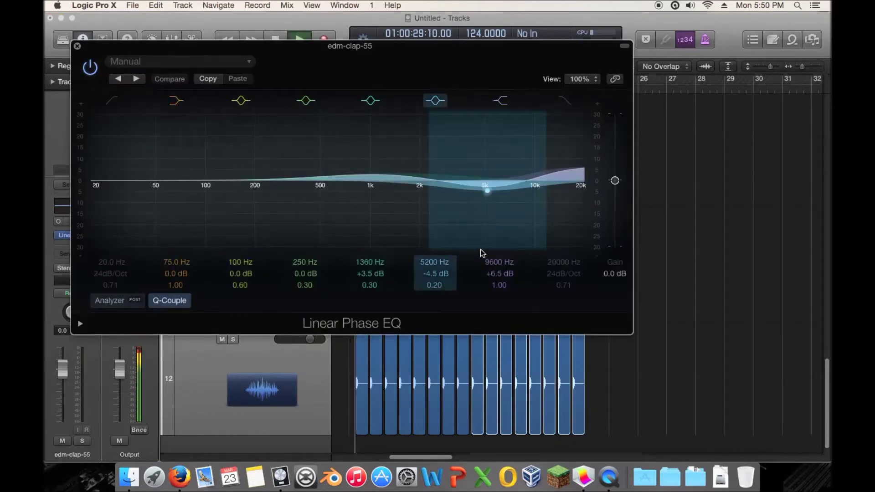
{"action": "left_click", "coordinate": [77, 46]}
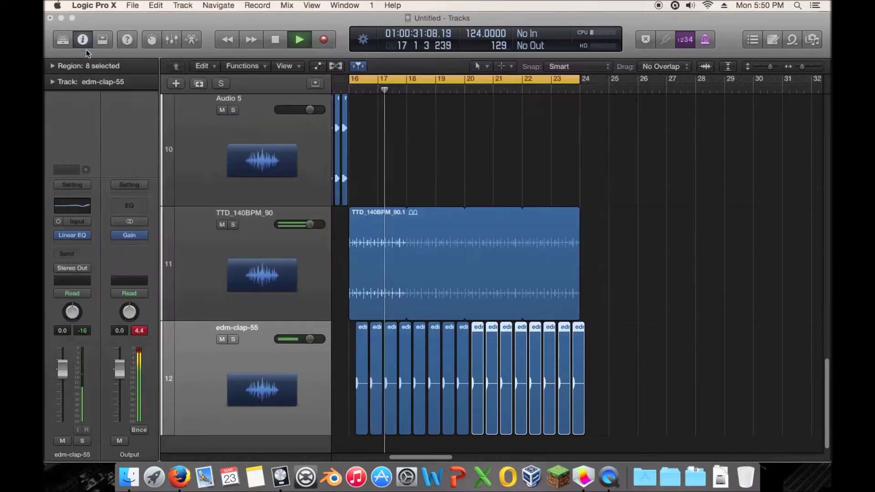
- Audition the samples in the EDM Claps folder, working back from edm-clap-54 to edm-clap-01
{"action": "left_click", "coordinate": [813, 40]}
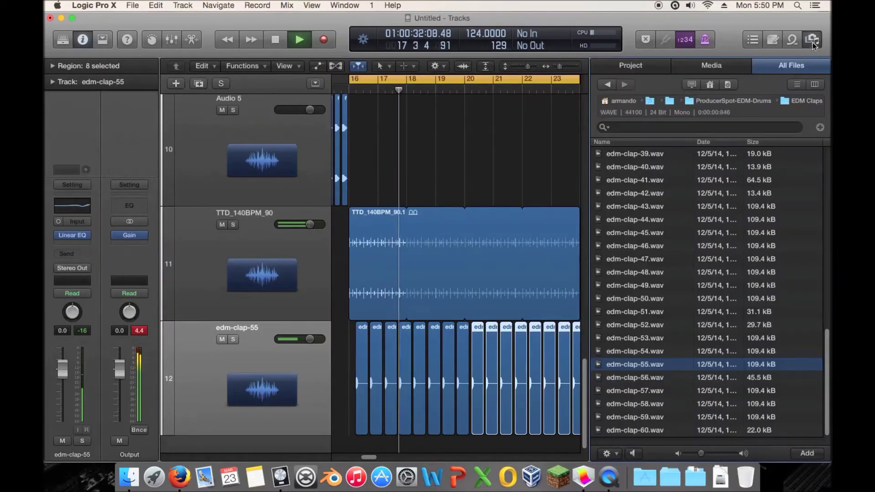
{"action": "key", "text": "space"}
{"action": "left_click", "coordinate": [657, 352]}
{"action": "left_click", "coordinate": [660, 338]}
{"action": "left_click", "coordinate": [661, 325]}
{"action": "left_click", "coordinate": [663, 313]}
{"action": "left_click", "coordinate": [662, 302]}
{"action": "left_click", "coordinate": [663, 311]}
{"action": "left_click", "coordinate": [663, 289]}
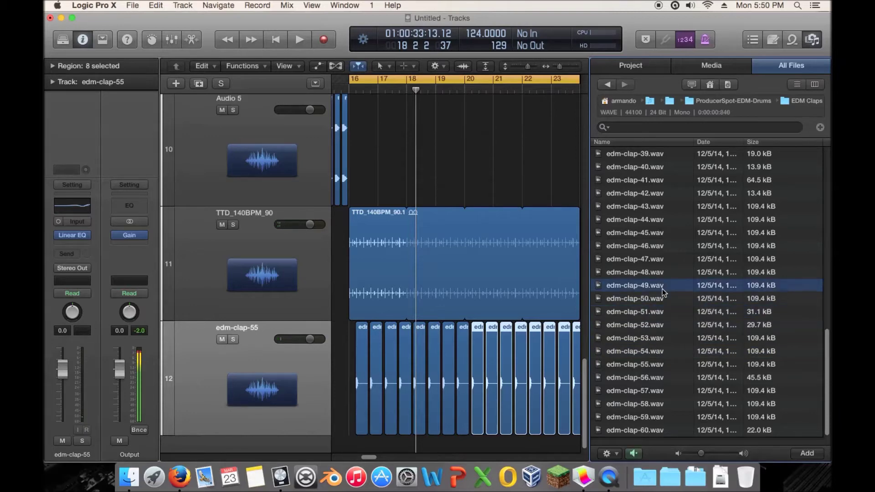
{"action": "left_click", "coordinate": [666, 272]}
{"action": "left_click", "coordinate": [666, 259]}
{"action": "left_click", "coordinate": [664, 245]}
{"action": "left_click", "coordinate": [664, 232]}
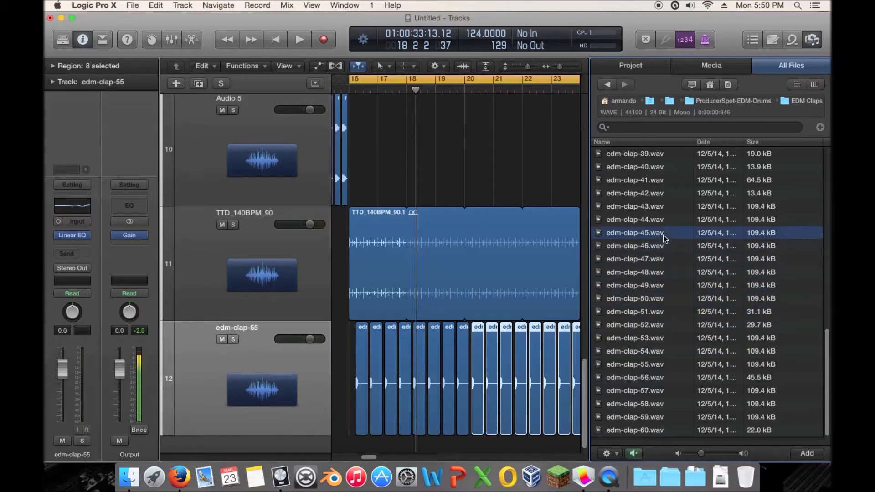
{"action": "left_click", "coordinate": [667, 221]}
{"action": "left_click", "coordinate": [666, 209]}
{"action": "left_click", "coordinate": [662, 193]}
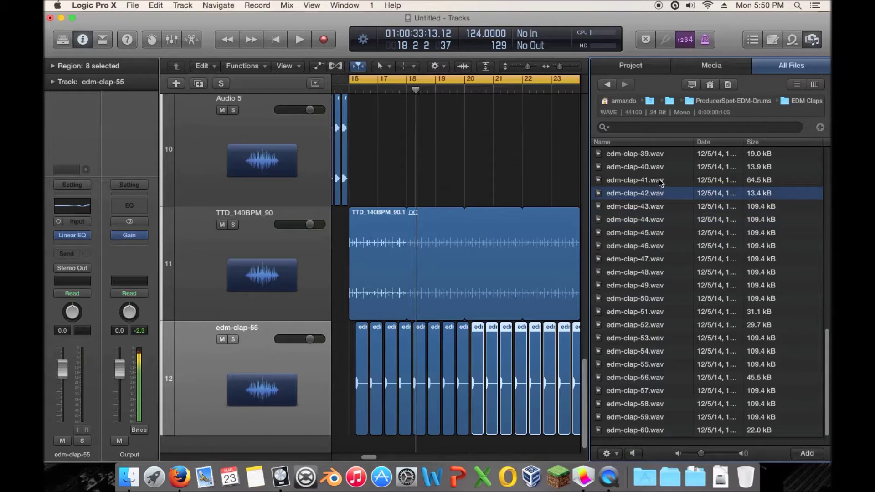
{"action": "left_click", "coordinate": [660, 180]}
{"action": "left_click", "coordinate": [661, 169]}
{"action": "scroll", "coordinate": [664, 180], "scroll_direction": "up", "scroll_amount": 1}
{"action": "left_click", "coordinate": [657, 167]}
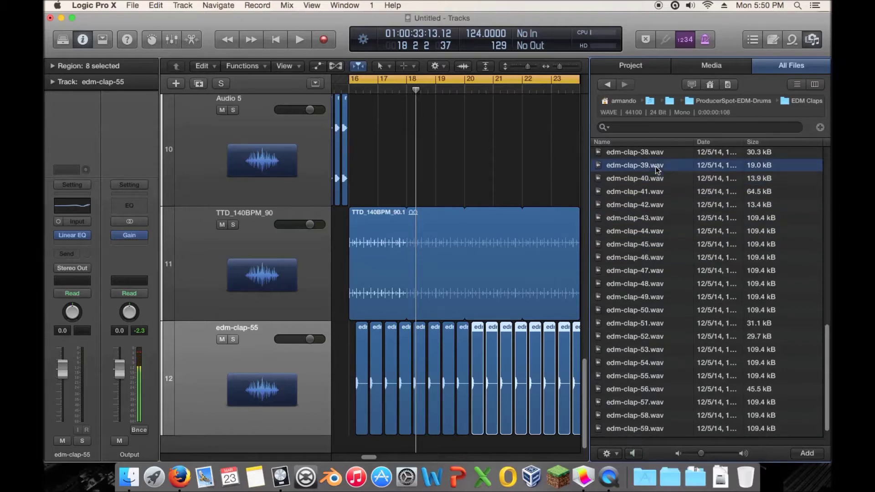
{"action": "scroll", "coordinate": [657, 177], "scroll_direction": "up", "scroll_amount": 3}
{"action": "left_click", "coordinate": [656, 200]}
{"action": "left_click", "coordinate": [658, 187]}
{"action": "left_click", "coordinate": [660, 174]}
{"action": "left_click", "coordinate": [661, 162]}
{"action": "scroll", "coordinate": [674, 189], "scroll_direction": "up", "scroll_amount": 1}
{"action": "scroll", "coordinate": [676, 192], "scroll_direction": "up", "scroll_amount": 5}
{"action": "left_click", "coordinate": [654, 378]}
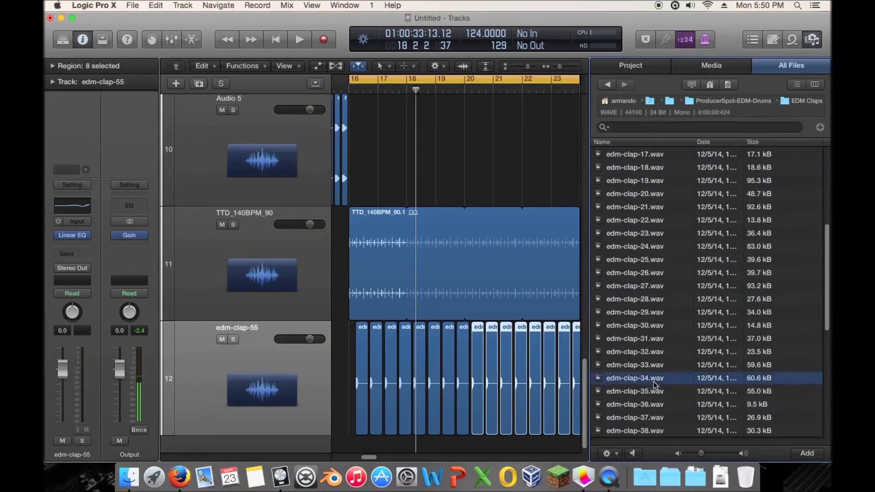
{"action": "left_click", "coordinate": [657, 367]}
{"action": "left_click", "coordinate": [658, 326]}
{"action": "left_click", "coordinate": [660, 312]}
{"action": "left_click", "coordinate": [662, 298]}
{"action": "left_click", "coordinate": [663, 274]}
{"action": "left_click", "coordinate": [668, 257]}
{"action": "left_click", "coordinate": [668, 249]}
{"action": "left_click", "coordinate": [668, 262]}
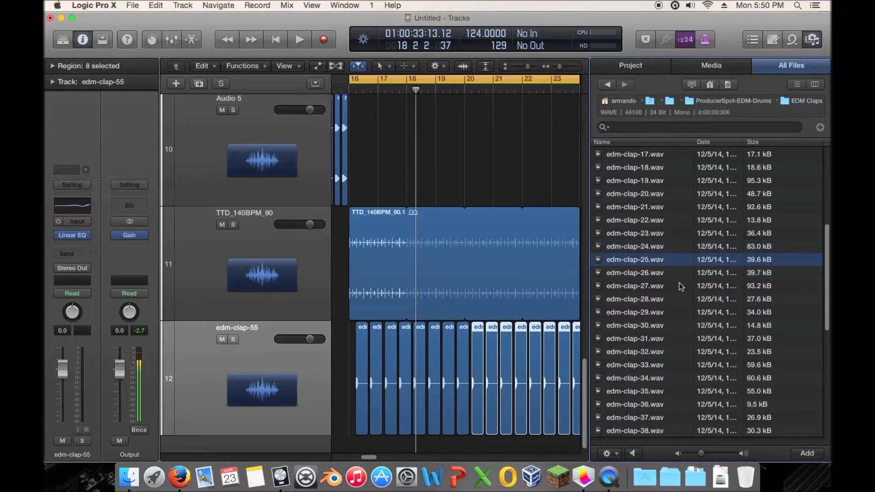
{"action": "key", "text": "Up"}
{"action": "key", "text": "Up"}
{"action": "key", "text": "Up"}
{"action": "key", "text": "Up"}
{"action": "key", "text": "Up"}
{"action": "key", "text": "Up"}
{"action": "key", "text": "Up"}
{"action": "key", "text": "Up"}
{"action": "key", "text": "Up"}
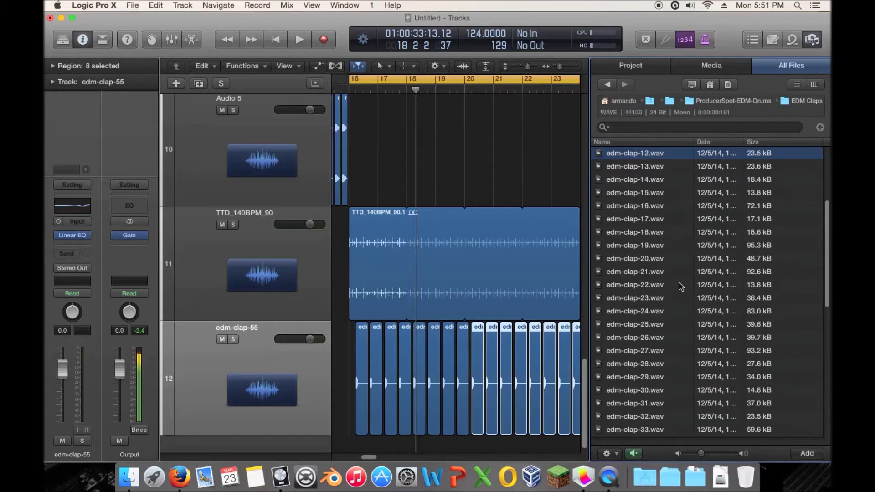
{"action": "key", "text": "Down"}
{"action": "key", "text": "Down"}
{"action": "key", "text": "Up"}
{"action": "key", "text": "Up"}
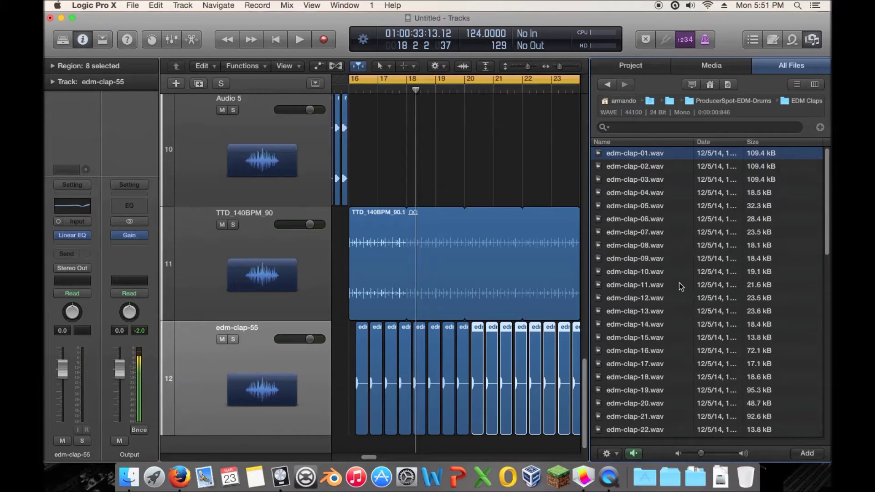
- Audition the clap samples again from edm-clap-60 back to edm-clap-41
{"action": "scroll", "coordinate": [683, 286], "scroll_direction": "down", "scroll_amount": 15}
{"action": "left_click", "coordinate": [657, 431]}
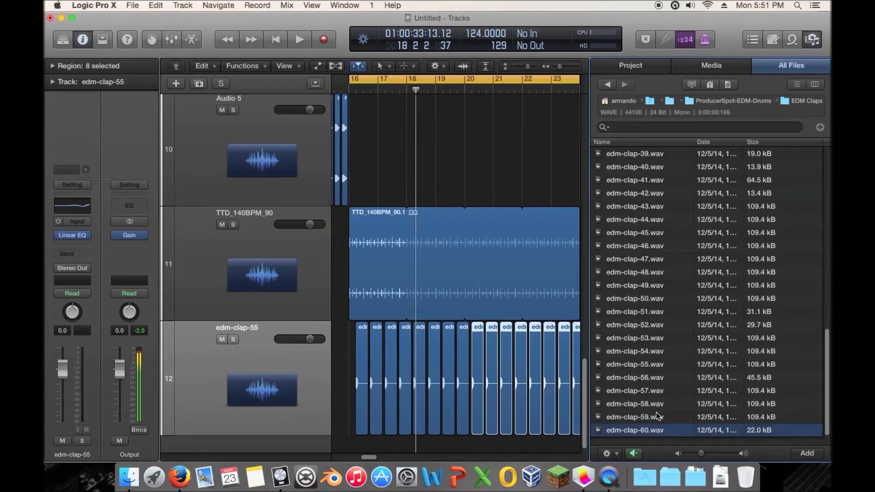
{"action": "key", "text": "Up"}
{"action": "key", "text": "Up"}
{"action": "key", "text": "Up"}
{"action": "key", "text": "Up"}
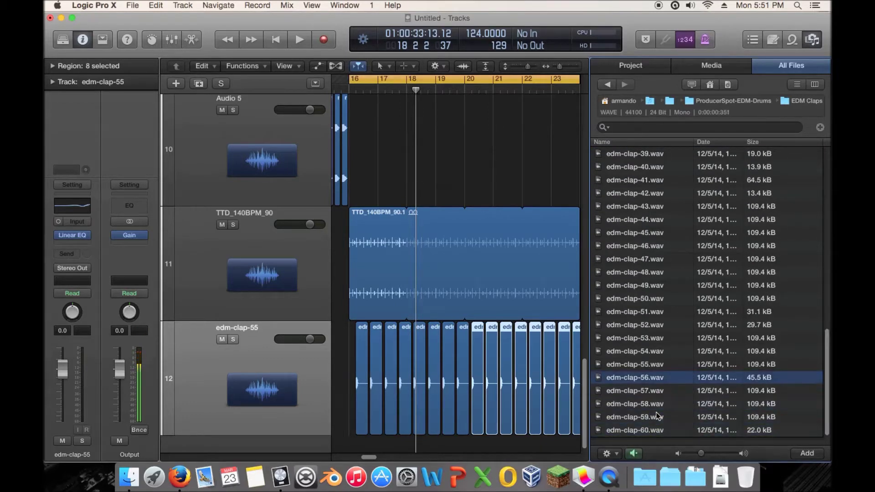
{"action": "key", "text": "Up"}
{"action": "key", "text": "Up"}
{"action": "key", "text": "Up"}
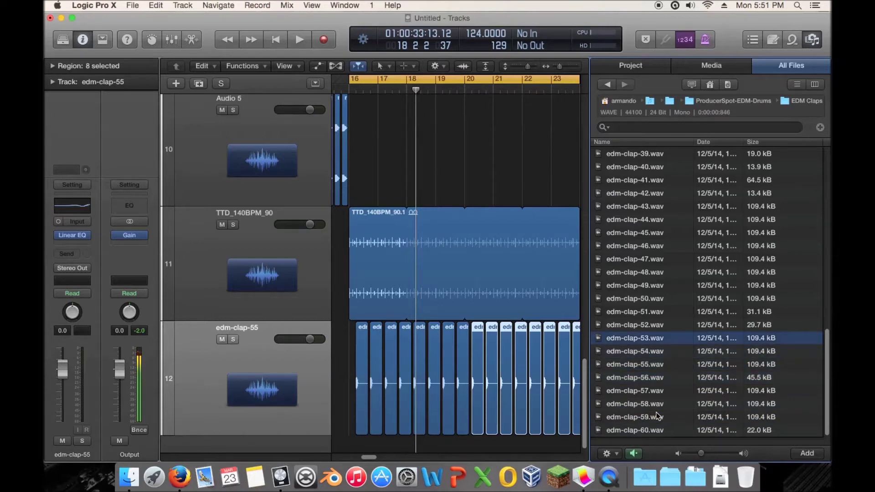
{"action": "key", "text": "Up"}
{"action": "key", "text": "Up"}
{"action": "key", "text": "Up"}
{"action": "key", "text": "Up"}
{"action": "key", "text": "Up"}
{"action": "key", "text": "Up"}
{"action": "key", "text": "Up"}
{"action": "key", "text": "Up"}
{"action": "key", "text": "Up"}
{"action": "key", "text": "Up"}
{"action": "key", "text": "Up"}
{"action": "key", "text": "Up"}
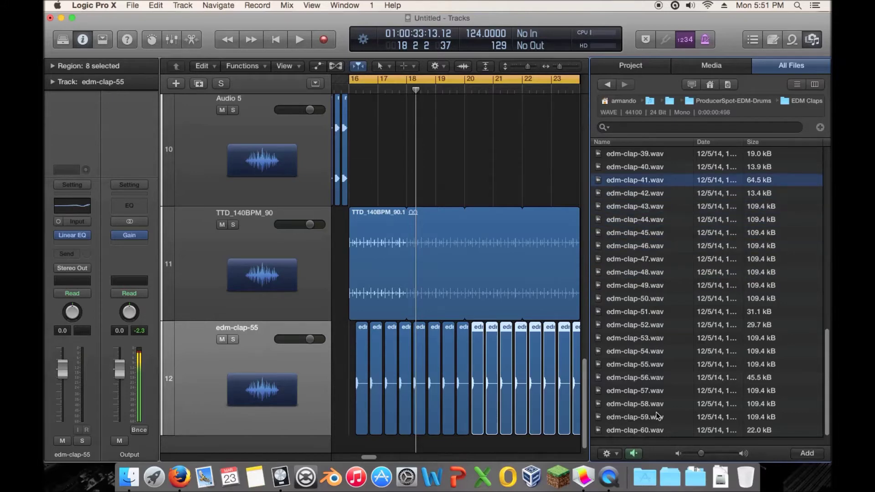
- Place edm-clap-41.wav on a new track below edm-clap-55 at bar 16 and hide the file browser
{"action": "scroll", "coordinate": [508, 261], "scroll_direction": "down", "scroll_amount": 1}
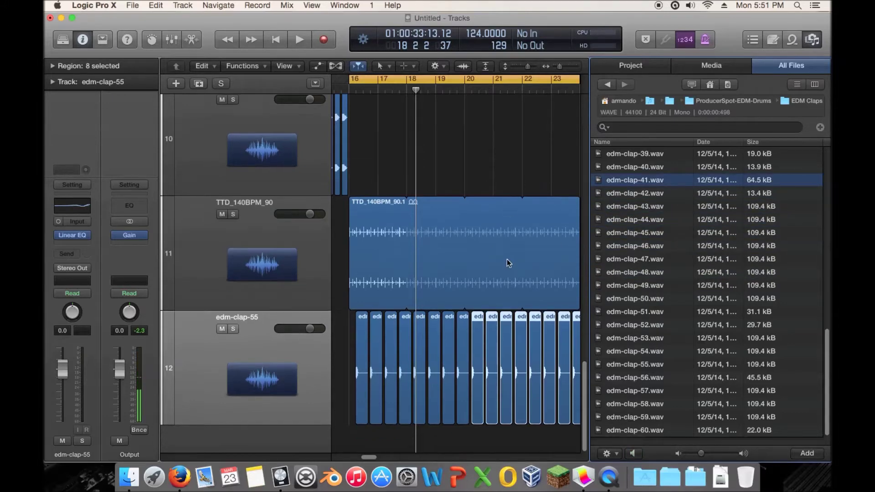
{"action": "left_click_drag", "start_coordinate": [642, 183], "coordinate": [354, 439]}
{"action": "left_click", "coordinate": [813, 43]}
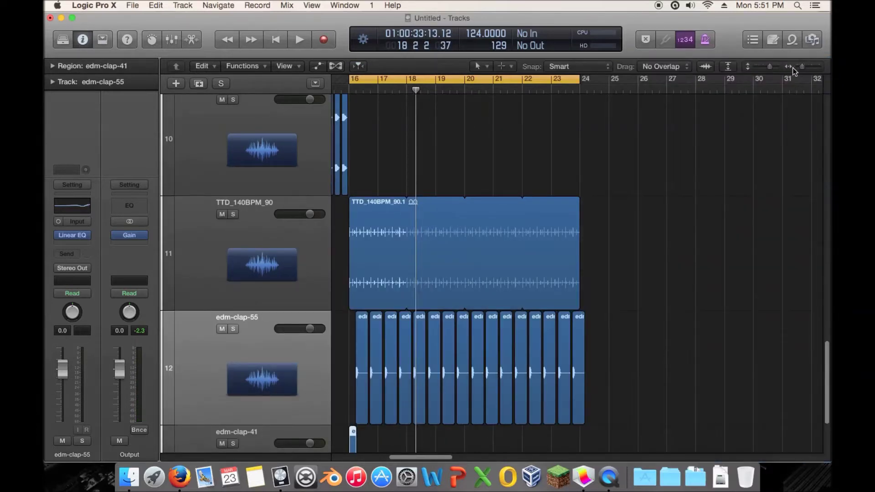
- Move the edm-clap-41 region to beat 2 of bar 16 and copy it in line with the following edm-clap-55 claps
{"action": "left_click_drag", "start_coordinate": [802, 67], "coordinate": [772, 69]}
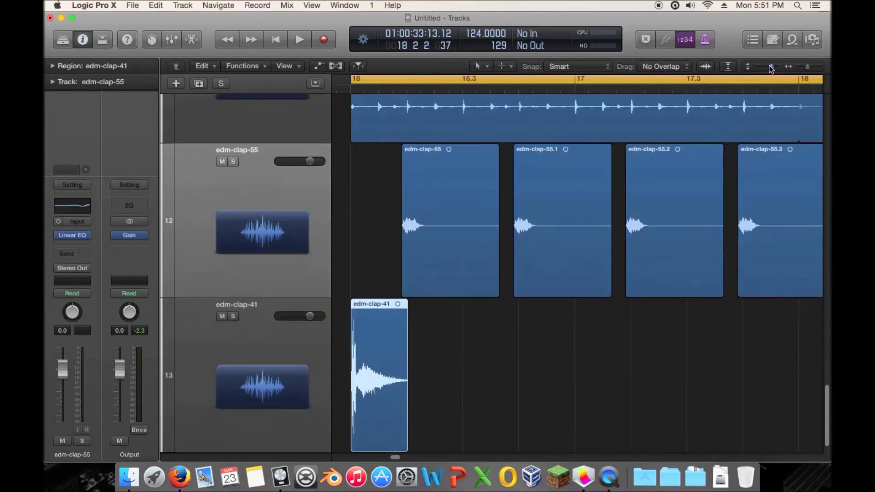
{"action": "scroll", "coordinate": [498, 328], "scroll_direction": "down", "scroll_amount": 2}
{"action": "left_click_drag", "start_coordinate": [373, 333], "coordinate": [539, 344]}
{"action": "left_click", "coordinate": [412, 362], "text": "shift"}
{"action": "left_click_drag", "start_coordinate": [413, 363], "coordinate": [639, 357]}
- Duplicate the edm-clap-41 regions until sixteen claps run through bars 16 to 23
{"action": "left_click_drag", "start_coordinate": [809, 70], "coordinate": [805, 70]}
{"action": "left_click_drag", "start_coordinate": [731, 318], "coordinate": [508, 339]}
{"action": "left_click_drag", "start_coordinate": [594, 330], "coordinate": [716, 333]}
{"action": "left_click_drag", "start_coordinate": [807, 68], "coordinate": [802, 66]}
{"action": "left_click_drag", "start_coordinate": [766, 296], "coordinate": [624, 330]}
{"action": "scroll", "coordinate": [593, 319], "scroll_direction": "right", "scroll_amount": 5}
{"action": "left_click_drag", "start_coordinate": [415, 315], "coordinate": [544, 314]}
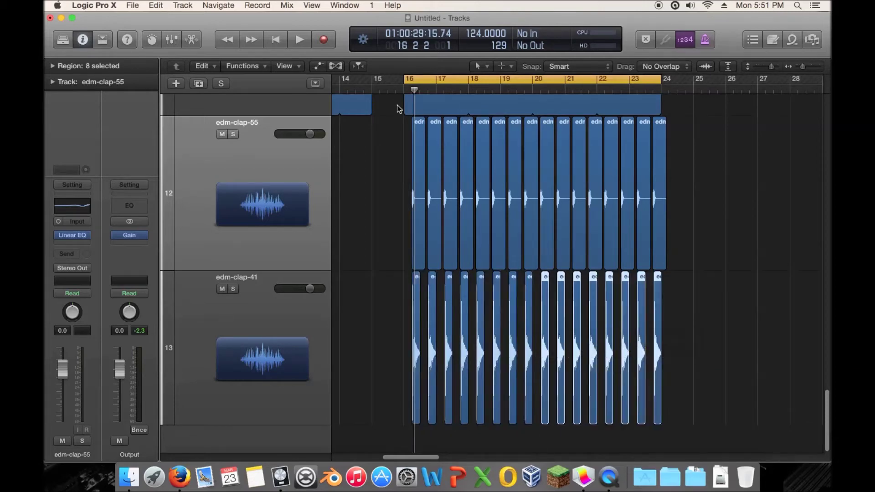
- Look over the whole arrangement and play the cycled section from bar 16 with both clap layers
{"action": "scroll", "coordinate": [708, 201], "scroll_direction": "up", "scroll_amount": 15}
{"action": "scroll", "coordinate": [681, 226], "scroll_direction": "left", "scroll_amount": 10}
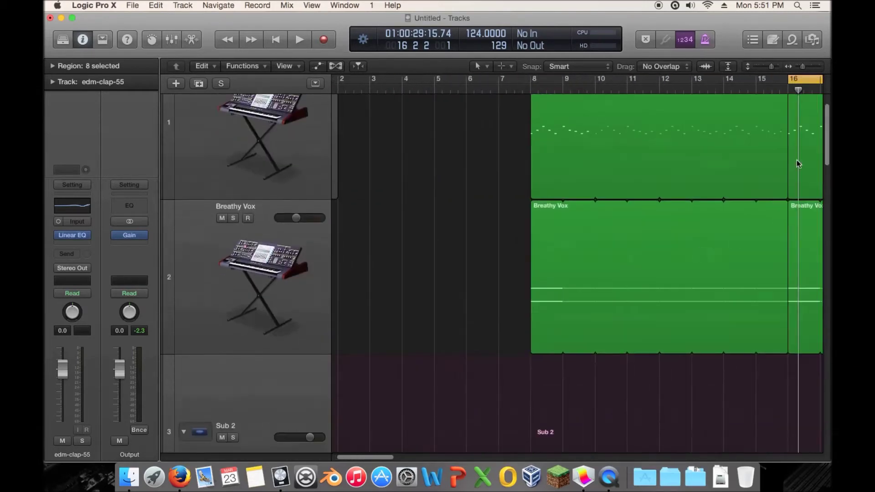
{"action": "left_click_drag", "start_coordinate": [803, 68], "coordinate": [766, 67]}
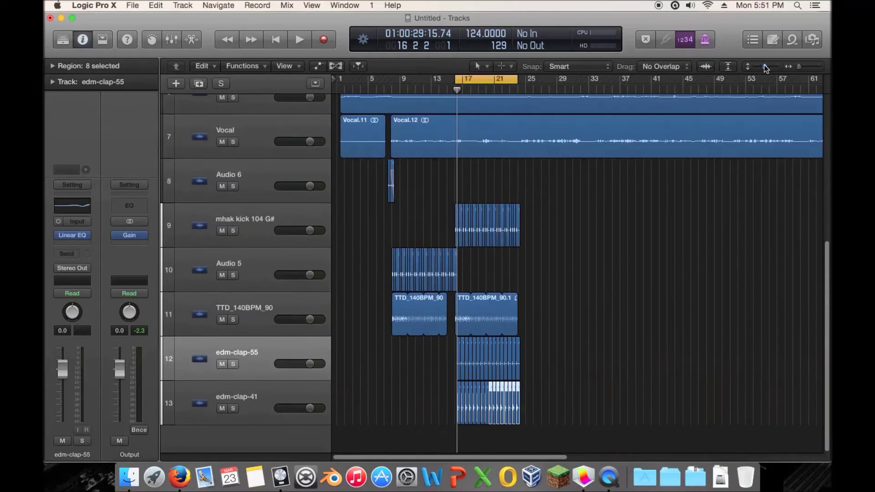
{"action": "scroll", "coordinate": [549, 250], "scroll_direction": "right", "scroll_amount": 1}
{"action": "scroll", "coordinate": [556, 245], "scroll_direction": "left", "scroll_amount": 1}
{"action": "scroll", "coordinate": [528, 246], "scroll_direction": "right", "scroll_amount": 3}
{"action": "scroll", "coordinate": [510, 256], "scroll_direction": "left", "scroll_amount": 3}
{"action": "scroll", "coordinate": [517, 337], "scroll_direction": "up", "scroll_amount": 5}
{"action": "scroll", "coordinate": [518, 335], "scroll_direction": "down", "scroll_amount": 5}
{"action": "key", "text": "space"}
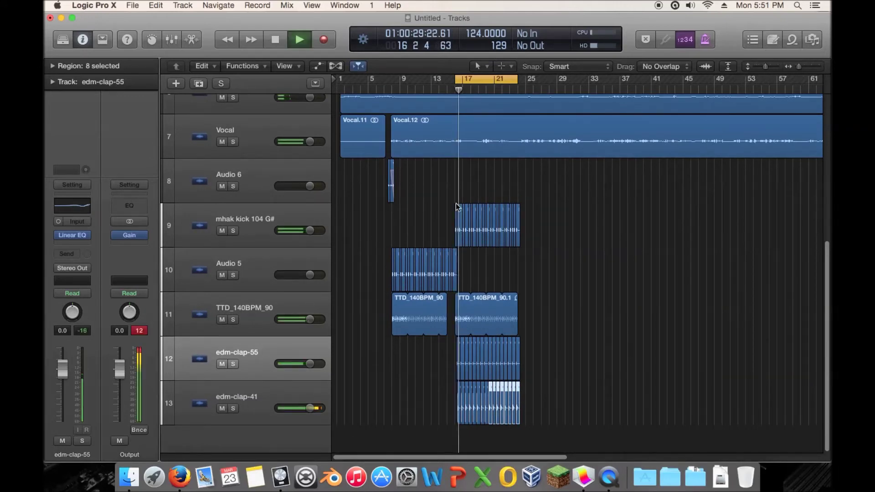
- Set the gain of all sixteen edm-clap-41 regions to -17.8 dB
{"action": "left_click", "coordinate": [457, 408]}
{"action": "left_click", "coordinate": [457, 409]}
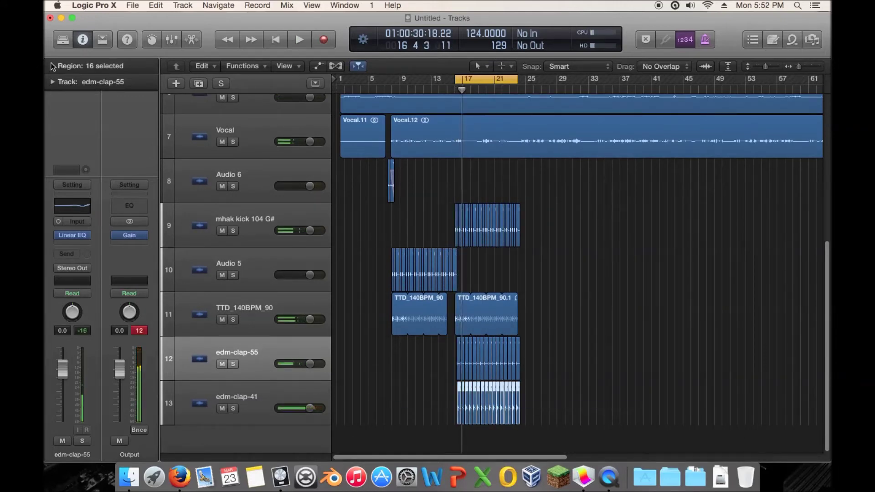
{"action": "left_click", "coordinate": [53, 66]}
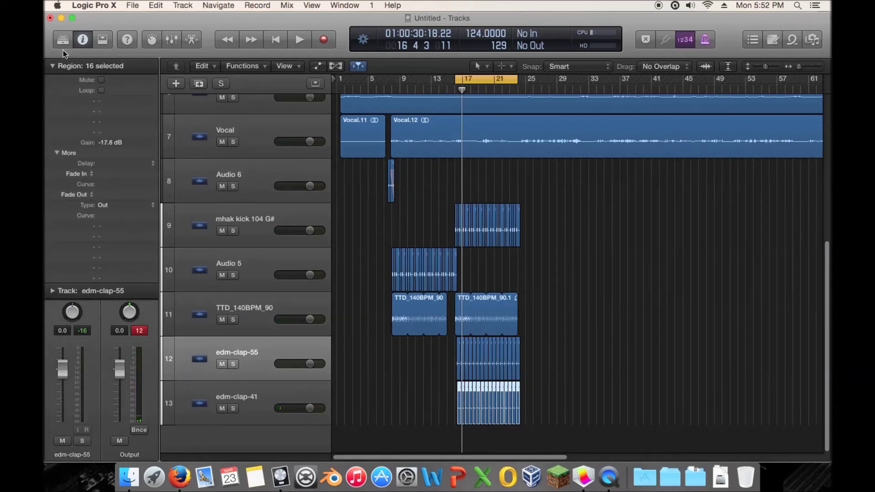
{"action": "left_click", "coordinate": [53, 67]}
- Play the cycled section to check the new level and solo the edm-clap-41 track
{"action": "key", "text": "space"}
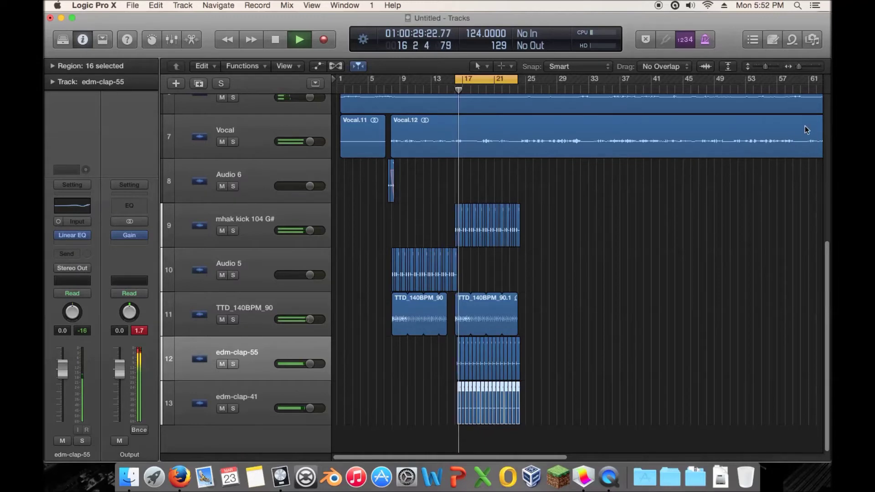
{"action": "left_click_drag", "start_coordinate": [801, 67], "coordinate": [805, 67]}
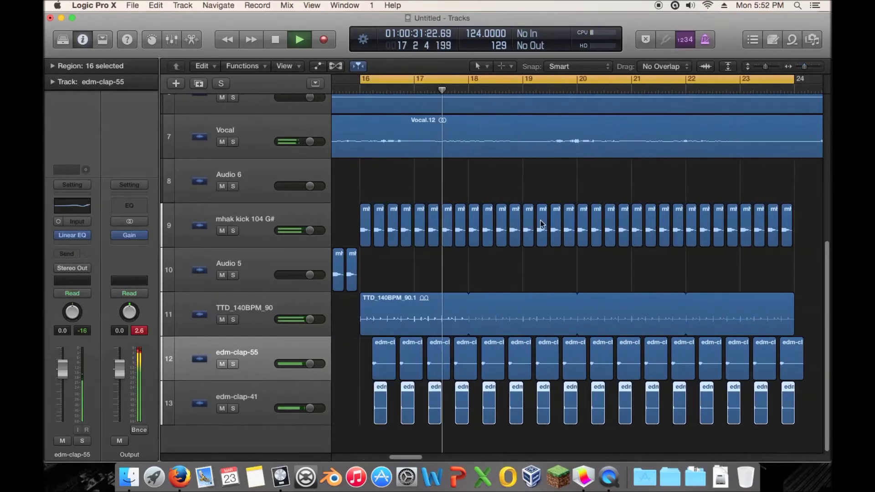
{"action": "left_click", "coordinate": [233, 409]}
{"action": "left_click_drag", "start_coordinate": [807, 67], "coordinate": [812, 67]}
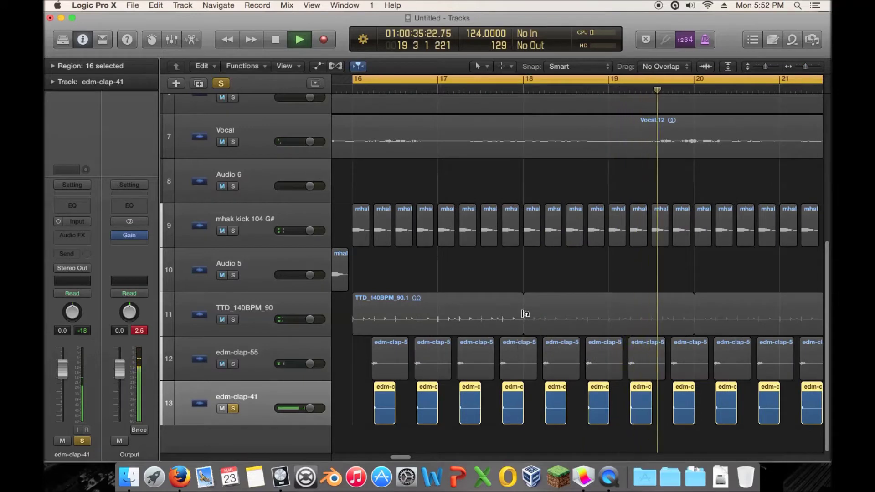
{"action": "key", "text": "space"}
{"action": "left_click_drag", "start_coordinate": [766, 66], "coordinate": [768, 67]}
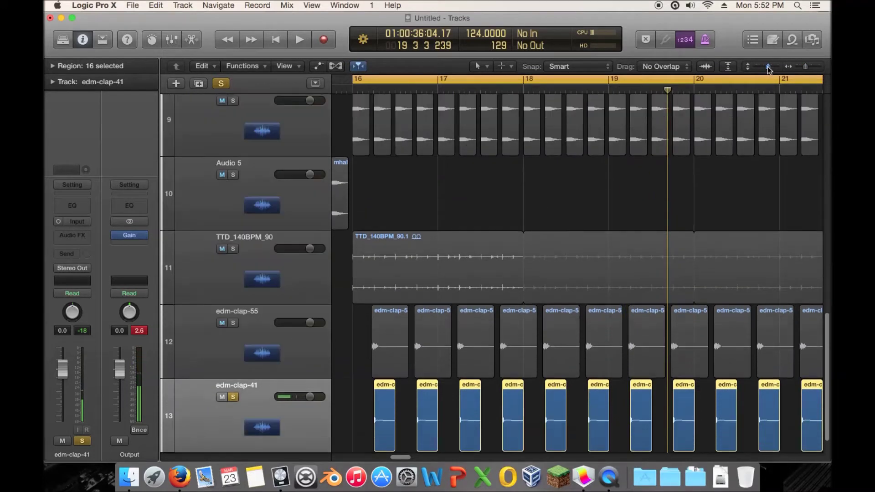
{"action": "scroll", "coordinate": [603, 363], "scroll_direction": "down", "scroll_amount": 2}
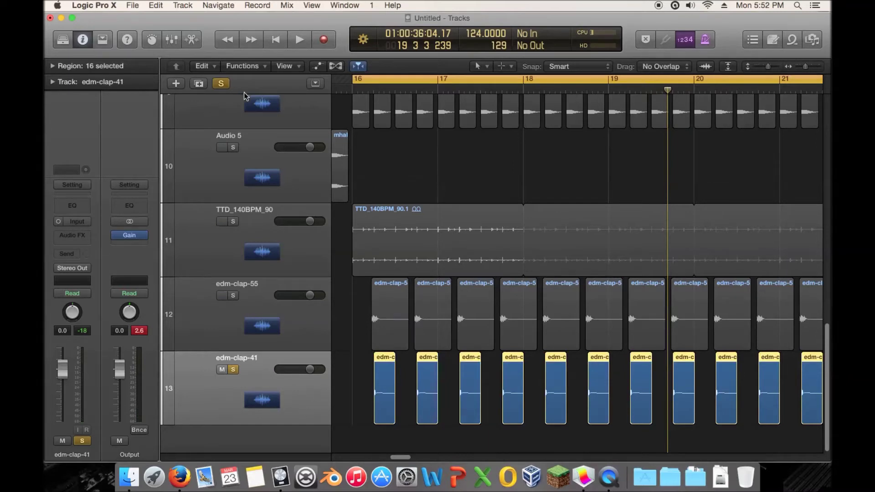
- Turn on Flex for the tracks and set the edm-clap-41 track to Flex Time - Speed (FX)
{"action": "left_click", "coordinate": [335, 67]}
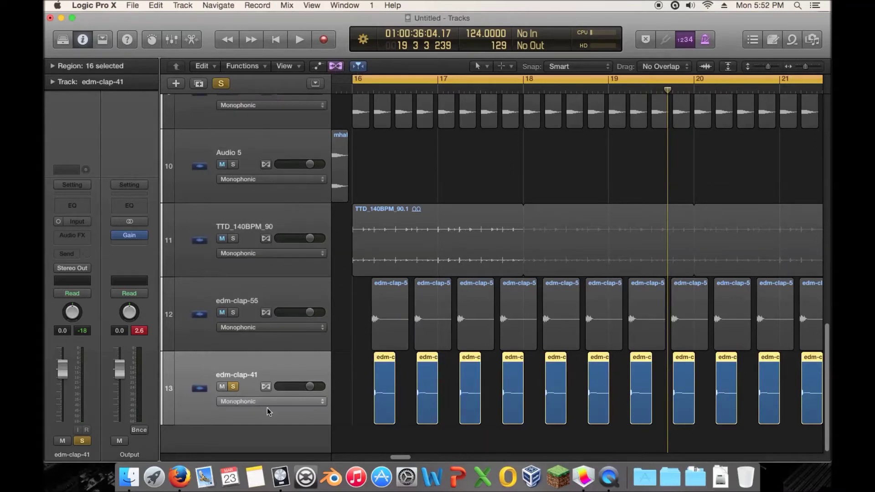
{"action": "left_click", "coordinate": [295, 402]}
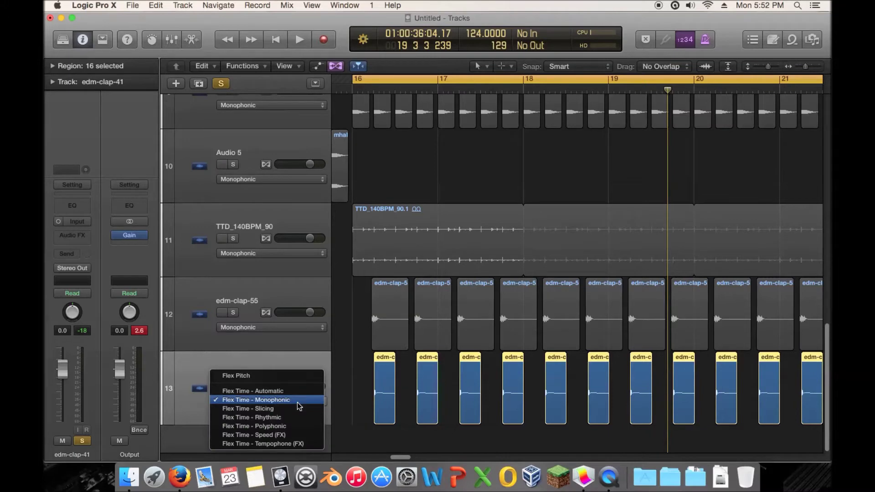
{"action": "left_click", "coordinate": [299, 435]}
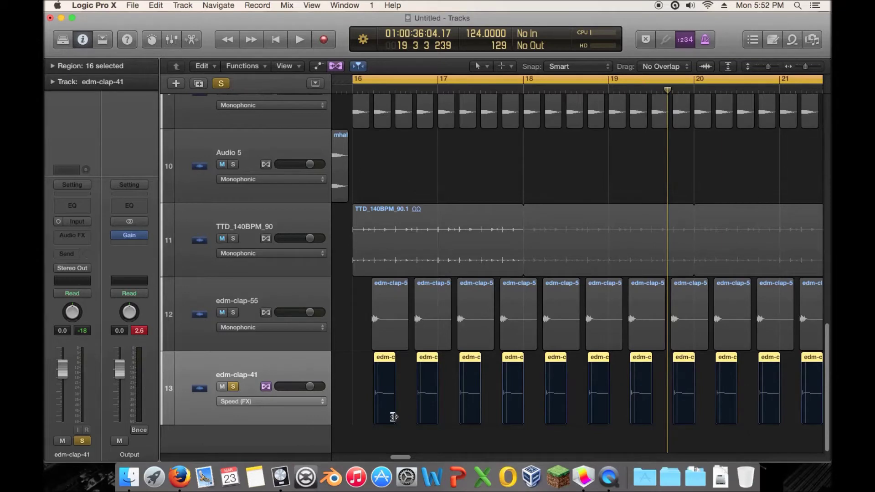
- Shorten all sixteen edm-clap-41 regions at their ends to just under one beat each and play the result
{"action": "left_click_drag", "start_coordinate": [394, 363], "coordinate": [391, 365]}
{"action": "key", "text": "space"}
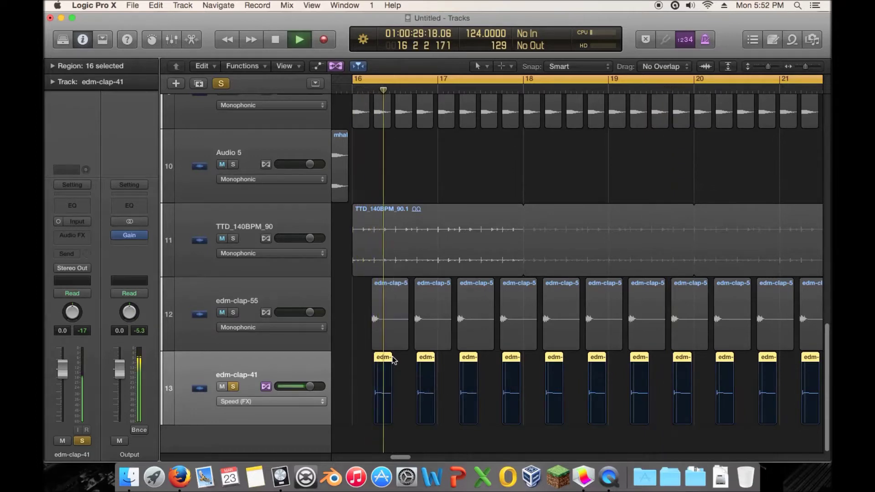
{"action": "key", "text": "space"}
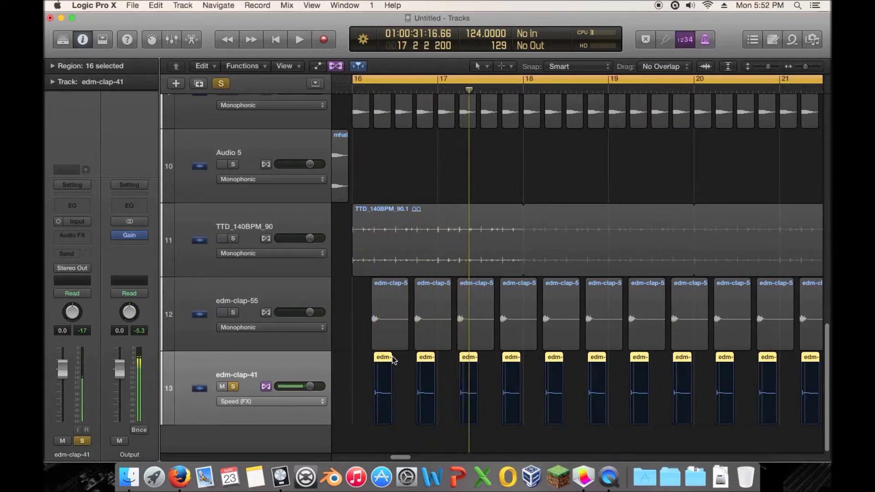
- Compare the claps with and without the shortening by undoing it, playing, redoing it and playing again
{"action": "key", "text": "super+z"}
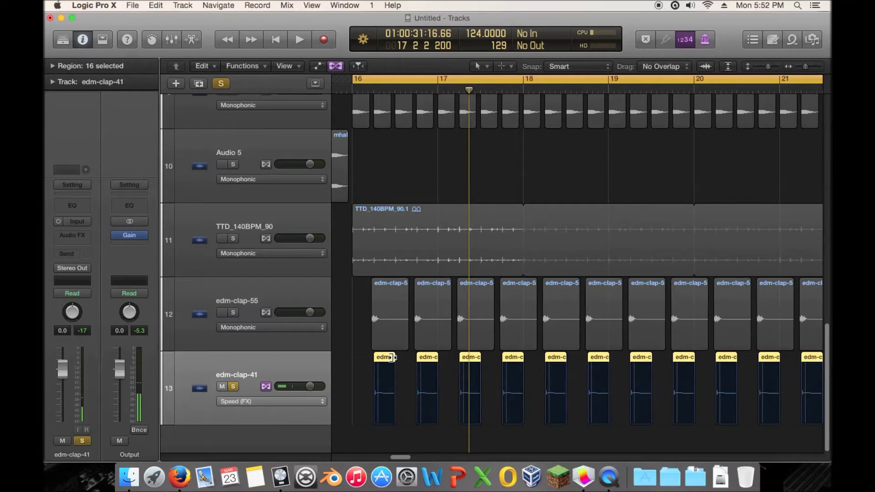
{"action": "key", "text": "space"}
{"action": "key", "text": "space"}
{"action": "left_click", "coordinate": [156, 5]}
{"action": "left_click", "coordinate": [173, 27]}
{"action": "left_click", "coordinate": [360, 363]}
{"action": "key", "text": "space"}
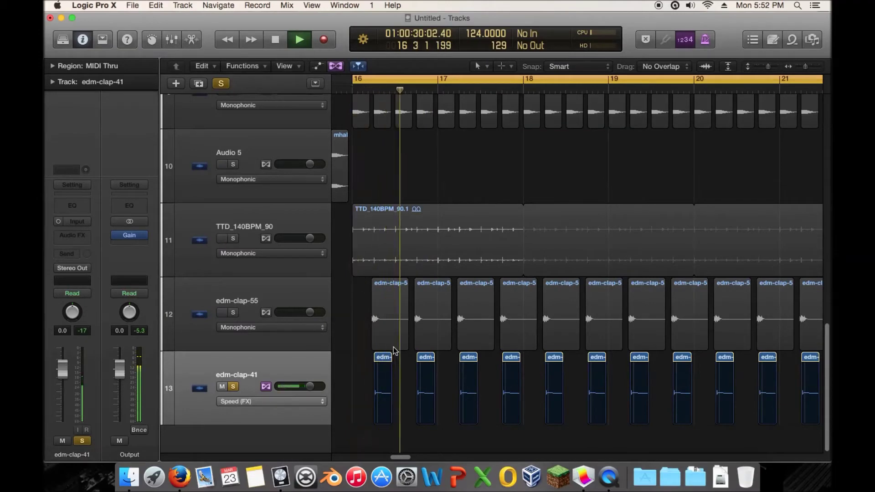
{"action": "key", "text": "space"}
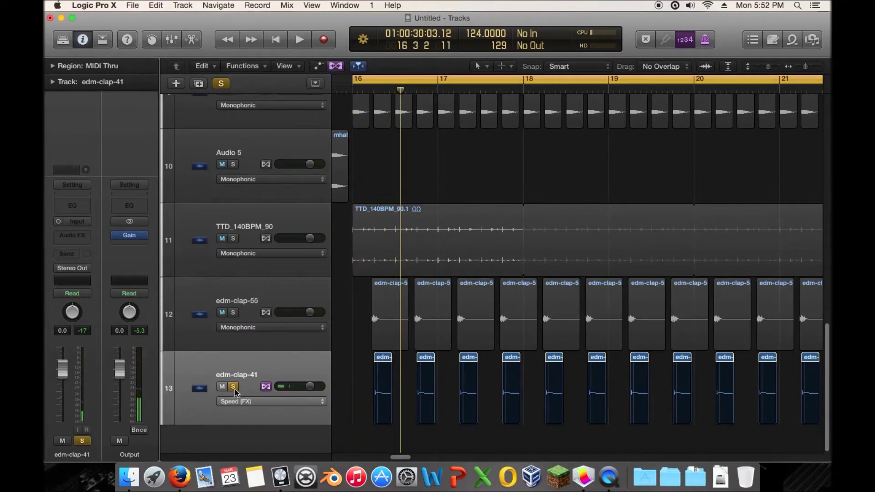
- Move all sixteen edm-clap-41 regions slightly earlier so the first starts just before 16.2, and unsolo the track
{"action": "left_click_drag", "start_coordinate": [806, 67], "coordinate": [775, 67]}
{"action": "scroll", "coordinate": [484, 285], "scroll_direction": "left", "scroll_amount": 5}
{"action": "scroll", "coordinate": [545, 229], "scroll_direction": "left", "scroll_amount": 6}
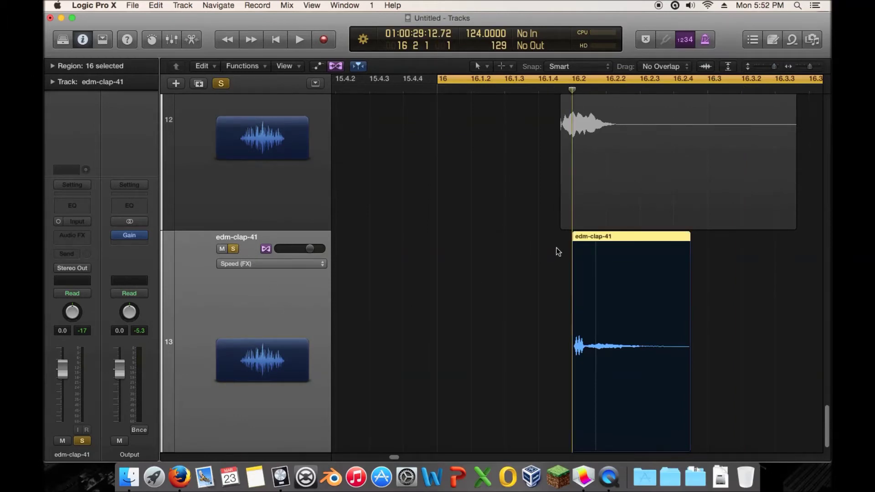
{"action": "left_click_drag", "start_coordinate": [615, 238], "coordinate": [608, 239]}
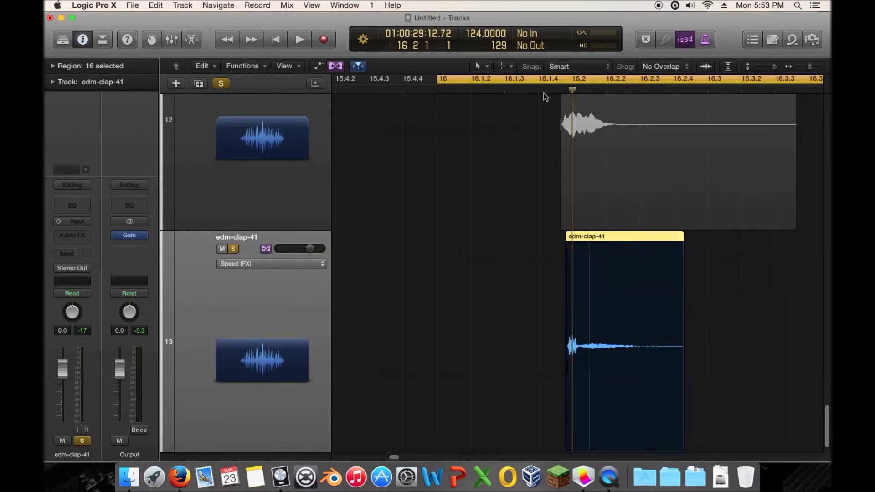
{"action": "left_click", "coordinate": [233, 249]}
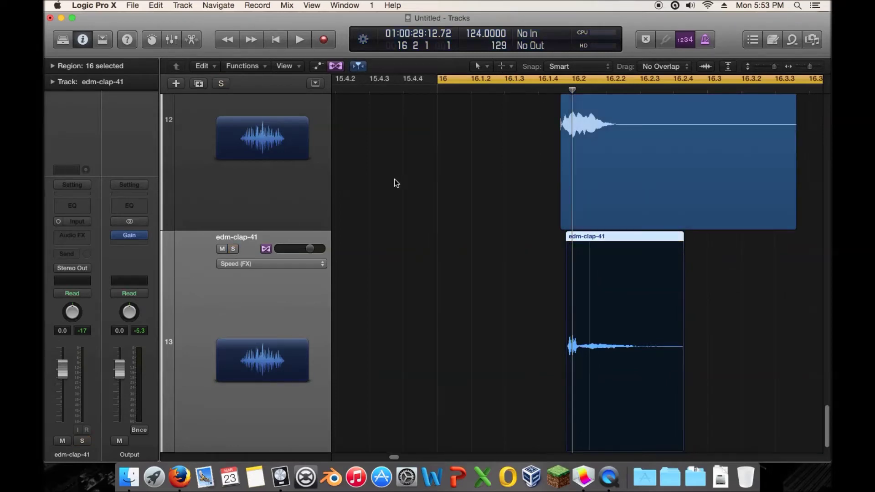
- Play the cycled section, muting and unmuting the edm-clap-55 track to compare the clap layers
{"action": "key", "text": "space"}
{"action": "left_click_drag", "start_coordinate": [811, 67], "coordinate": [768, 66]}
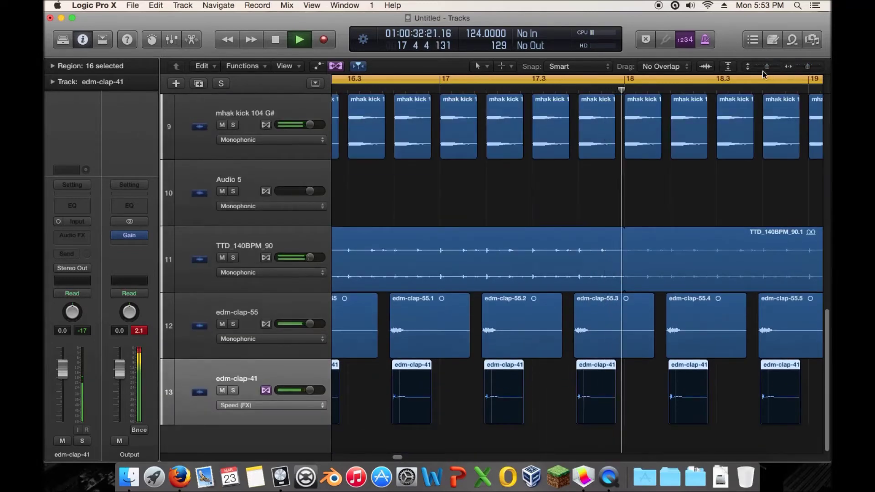
{"action": "left_click", "coordinate": [223, 324]}
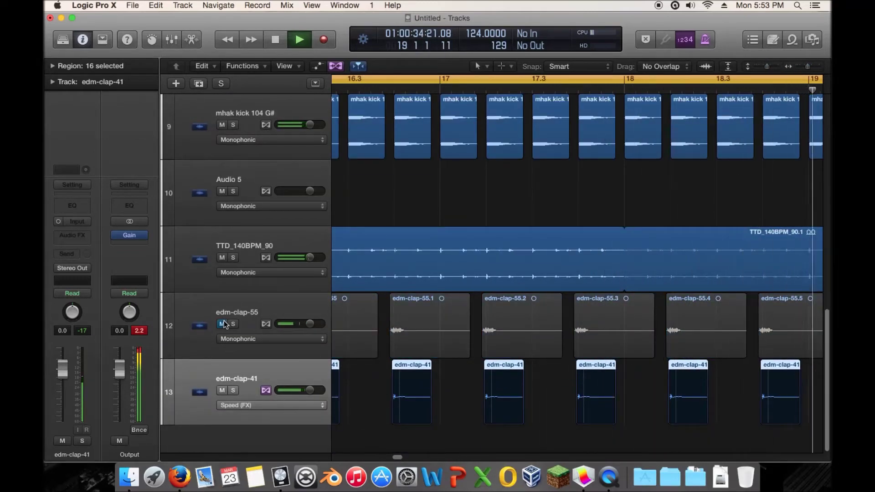
{"action": "left_click", "coordinate": [223, 324]}
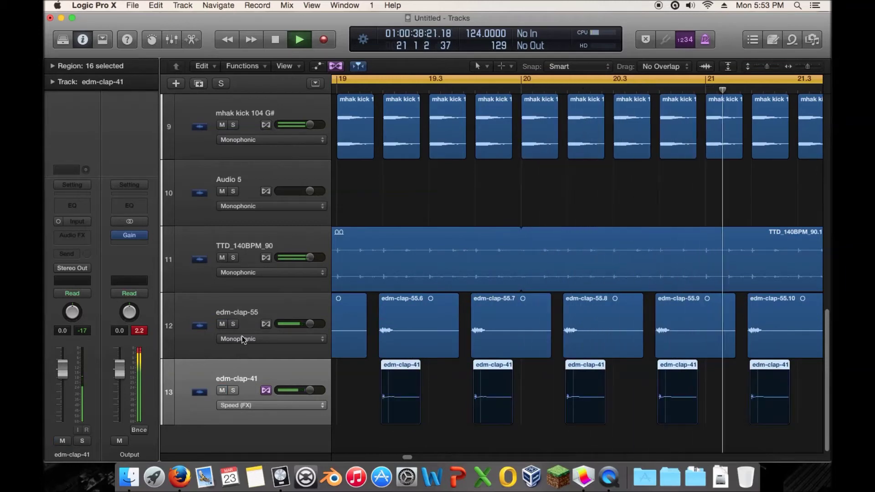
- Solo the edm-clap-41 track and insert a Linear Phase EQ as its audio effect
{"action": "left_click", "coordinate": [233, 391]}
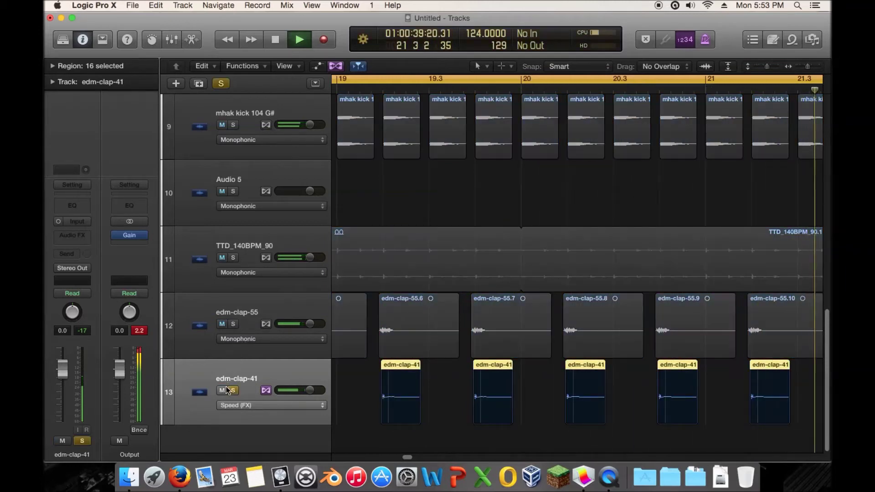
{"action": "left_click", "coordinate": [82, 237]}
{"action": "left_click", "coordinate": [77, 46]}
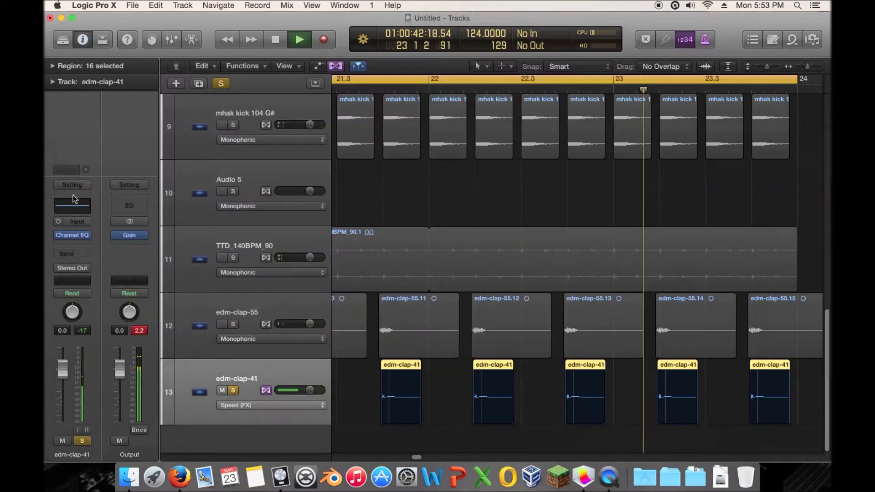
{"action": "left_click", "coordinate": [87, 236]}
{"action": "mouse_move", "coordinate": [117, 308]}
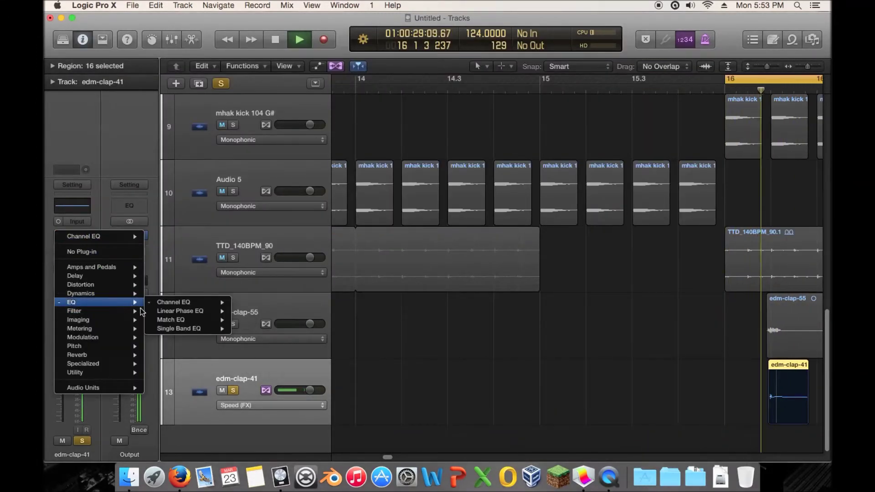
{"action": "mouse_move", "coordinate": [191, 311]}
{"action": "left_click", "coordinate": [239, 312]}
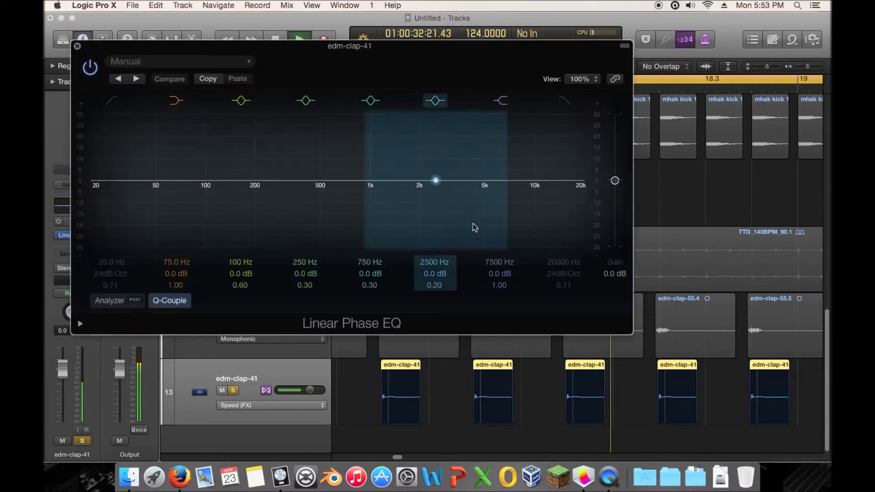
- Boost the EQ's high shelf by 5.7 dB at 9200 Hz, cut 3.9 dB at 950 Hz, and unsolo edm-clap-41
{"action": "left_click_drag", "start_coordinate": [548, 212], "coordinate": [565, 190]}
{"action": "left_click_drag", "start_coordinate": [433, 179], "coordinate": [380, 212]}
{"action": "left_click_drag", "start_coordinate": [528, 191], "coordinate": [527, 199]}
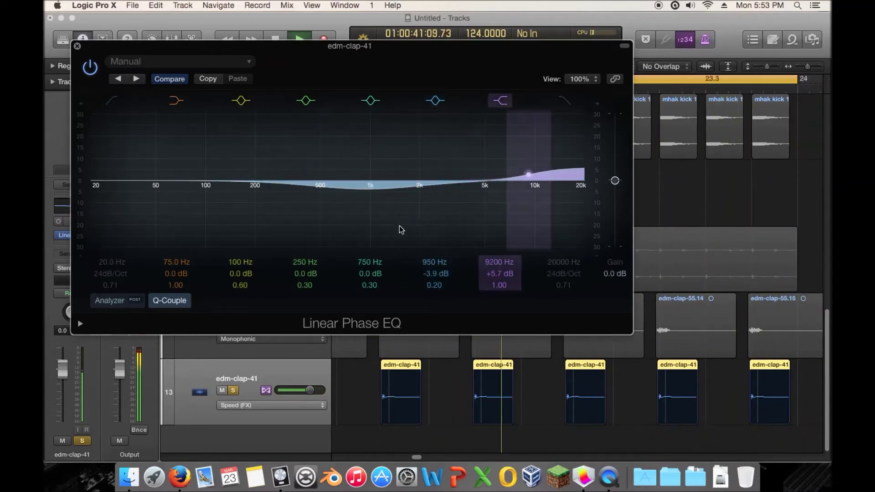
{"action": "left_click", "coordinate": [233, 390]}
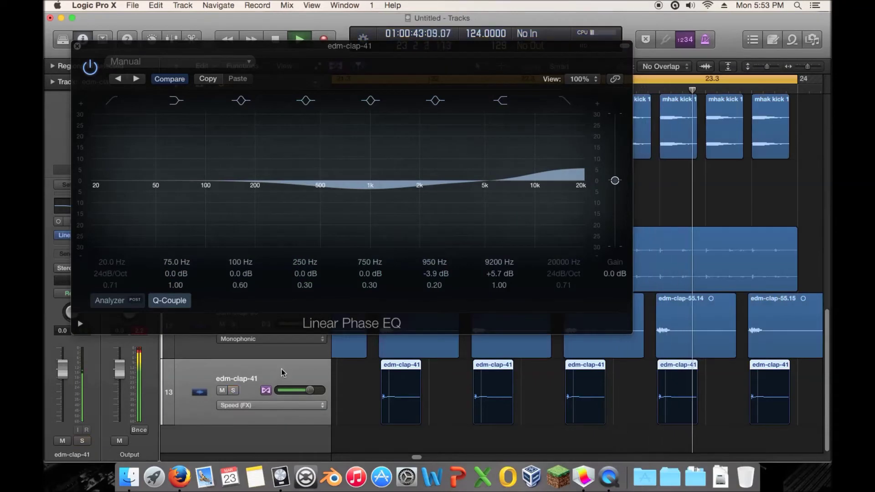
{"action": "left_click", "coordinate": [77, 46]}
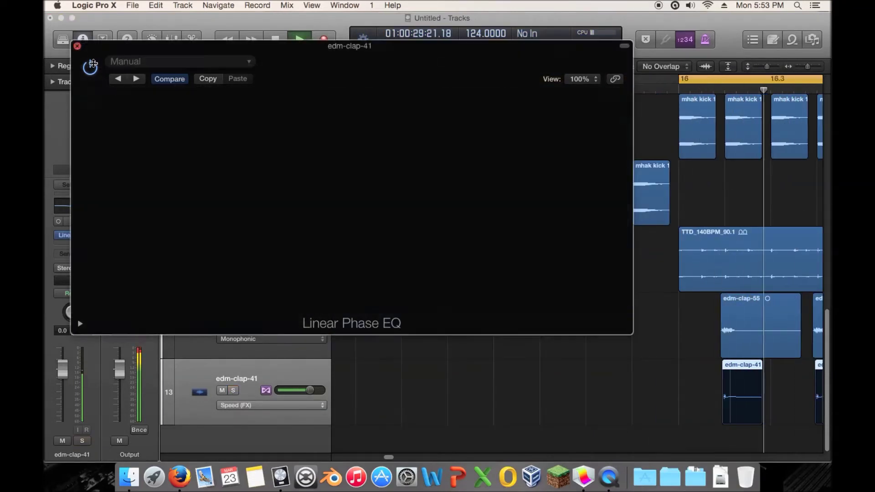
- Solo the edm-clap-55 and edm-clap-41 tracks and listen to the two claps together
{"action": "left_click", "coordinate": [233, 324]}
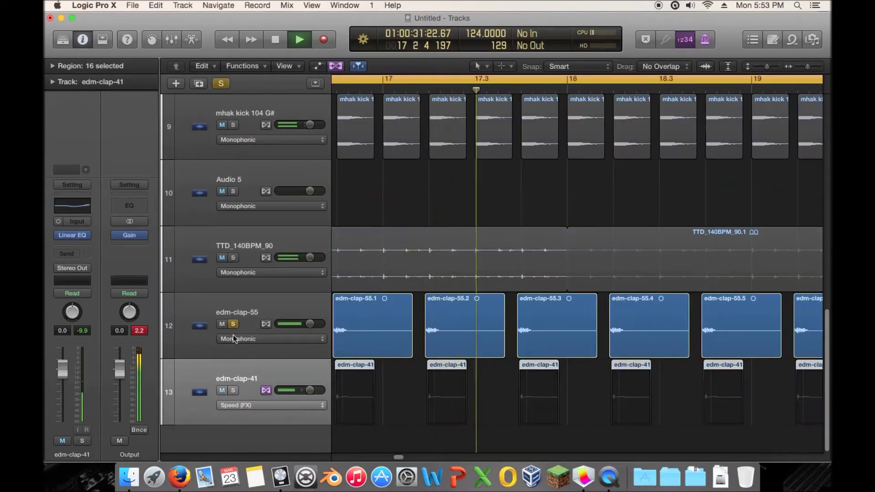
{"action": "left_click", "coordinate": [234, 391]}
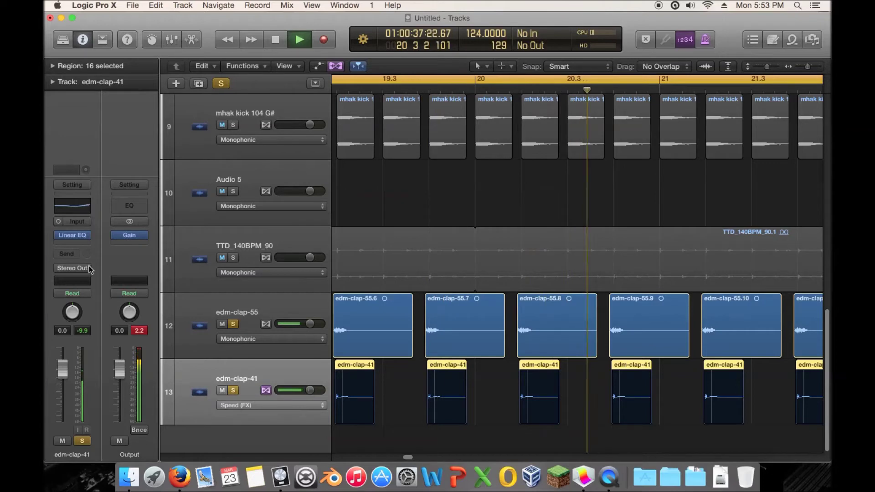
{"action": "key", "text": "space"}
- Add a send to Bus 2 on the edm-clap-41 track and raise its send level during playback
{"action": "scroll", "coordinate": [356, 404], "scroll_direction": "left", "scroll_amount": 1}
{"action": "left_click", "coordinate": [74, 255]}
{"action": "left_click", "coordinate": [73, 255]}
{"action": "left_click", "coordinate": [70, 256]}
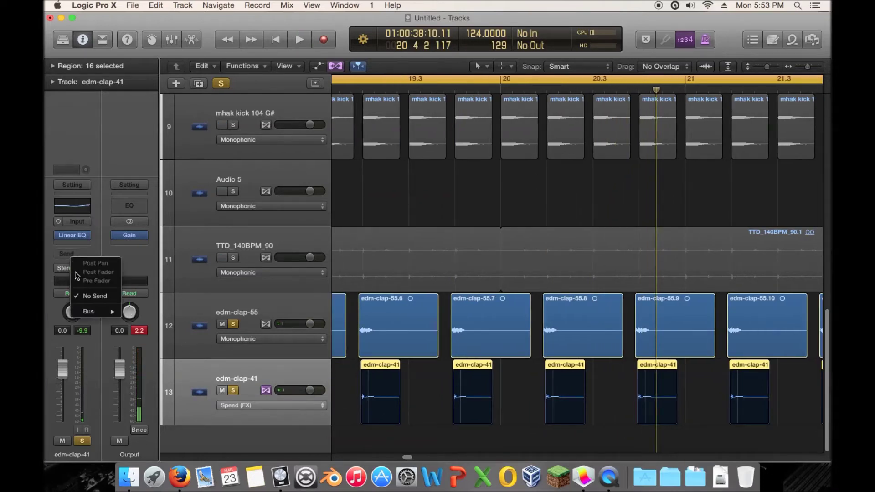
{"action": "mouse_move", "coordinate": [88, 313]}
{"action": "left_click", "coordinate": [151, 283]}
{"action": "key", "text": "space"}
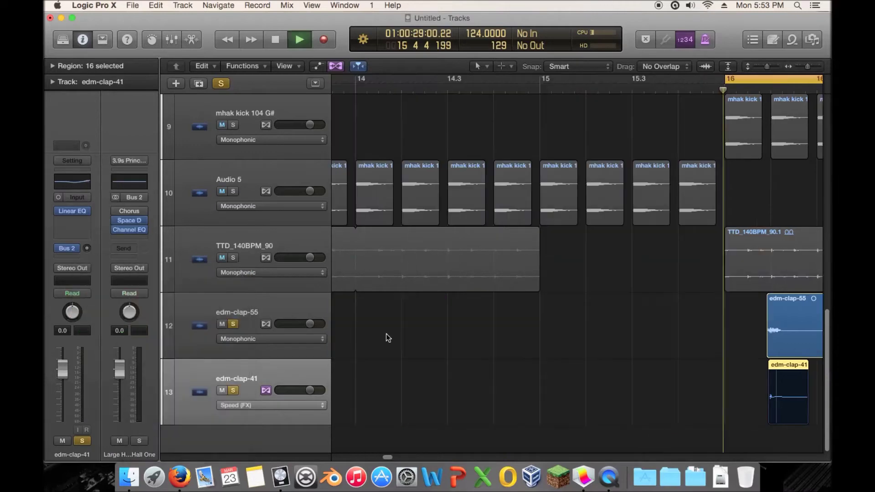
{"action": "left_click_drag", "start_coordinate": [87, 248], "coordinate": [86, 231]}
- Unsolo both clap tracks, set the edm-clap-55 track's volume to -3.9 dB and mute it
{"action": "left_click", "coordinate": [233, 390]}
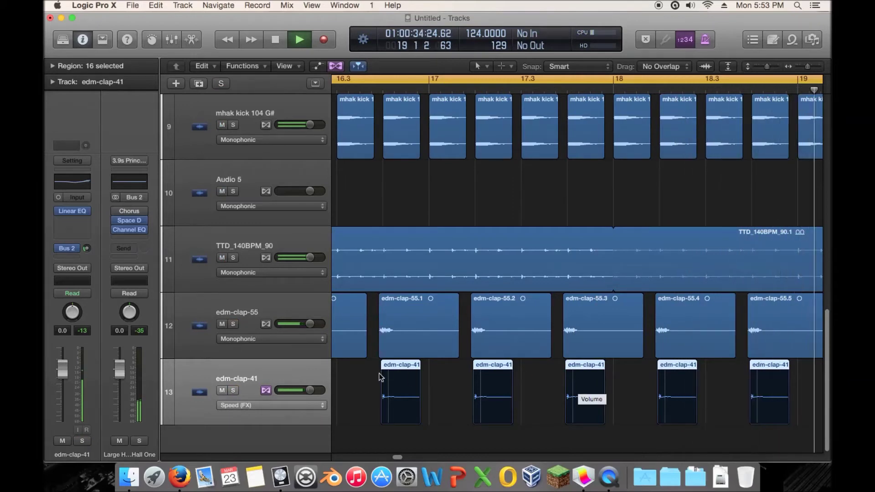
{"action": "left_click_drag", "start_coordinate": [310, 324], "coordinate": [304, 324]}
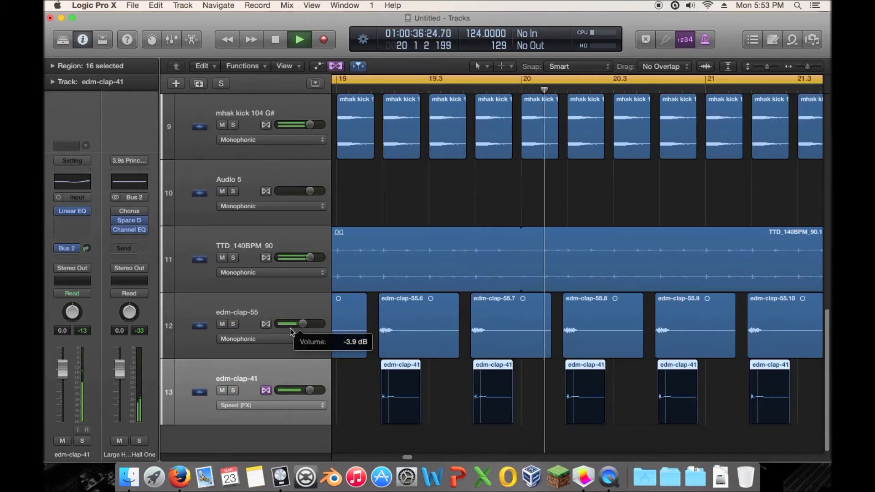
{"action": "left_click", "coordinate": [222, 324]}
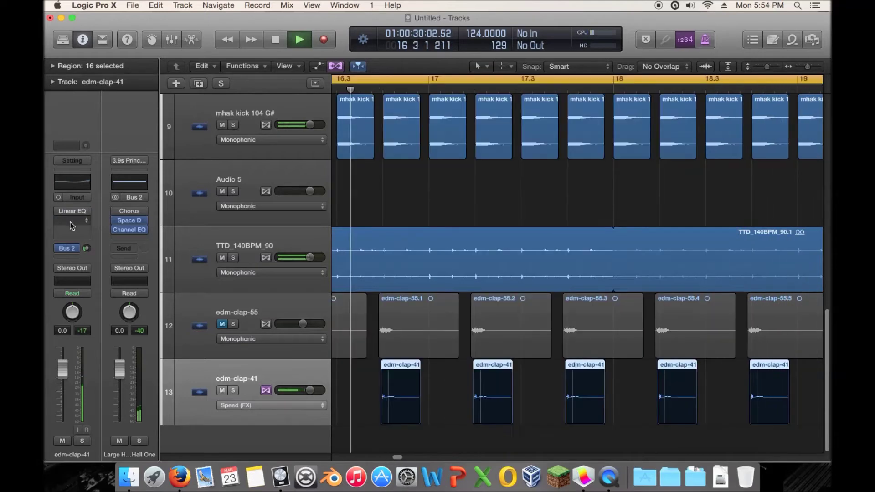
- Change the high shelf in edm-clap-41's Linear Phase EQ to +2.8 dB at 9600 Hz and close the EQ
{"action": "left_click", "coordinate": [70, 212]}
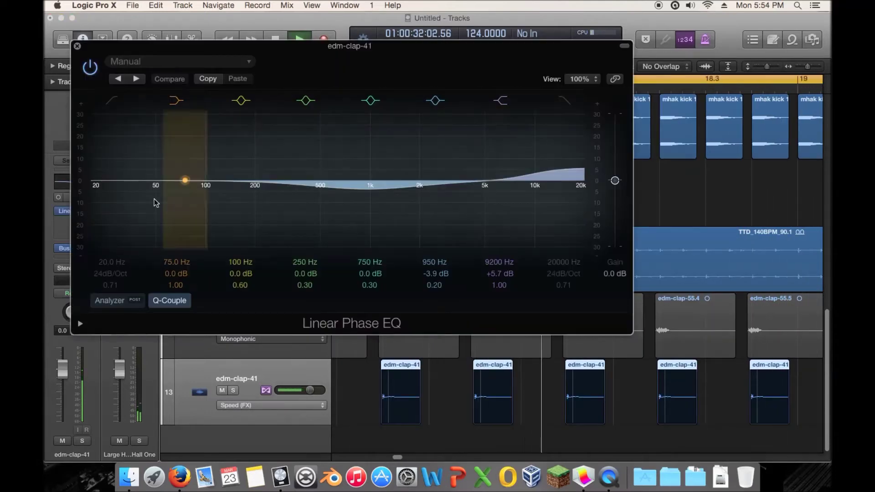
{"action": "mouse_move", "coordinate": [541, 162]}
{"action": "left_mouse_down"}
{"action": "mouse_move", "coordinate": [553, 166]}
{"action": "mouse_move", "coordinate": [546, 172]}
{"action": "left_mouse_up"}
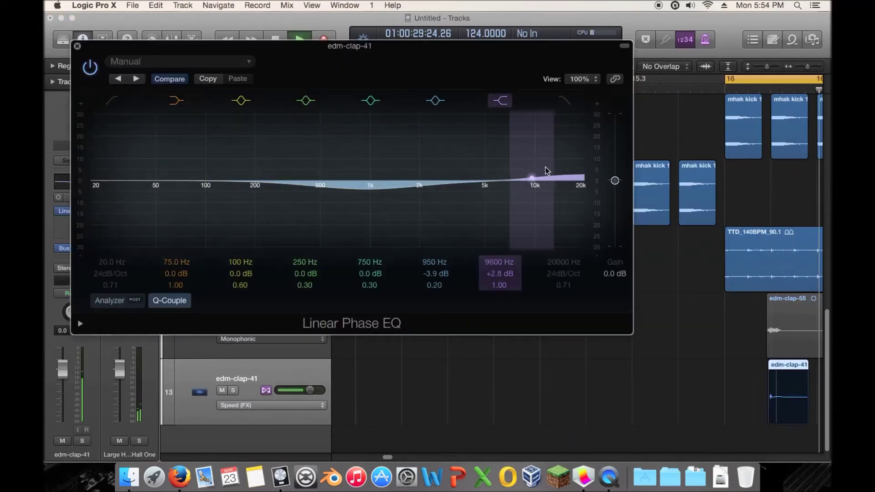
{"action": "left_click", "coordinate": [77, 46]}
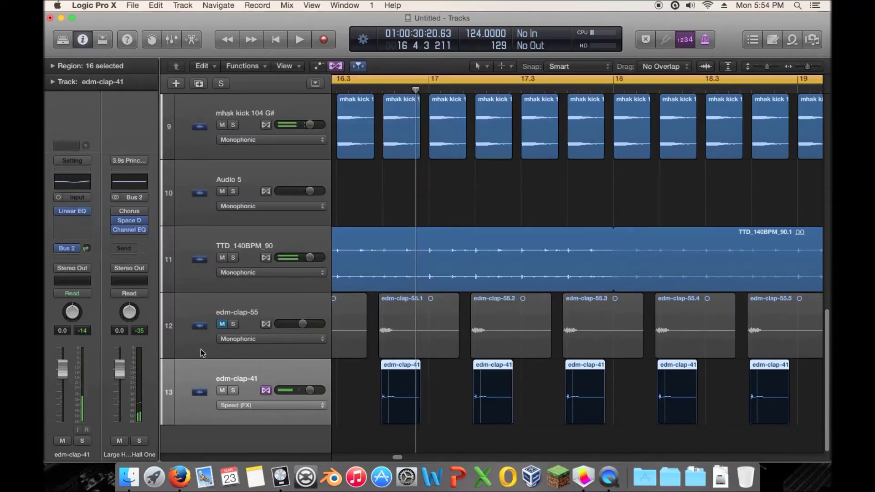
- Insert the Camel Audio CamelCrusher effect after the Linear Phase EQ on the edm-clap-41 track
{"action": "left_click", "coordinate": [232, 313]}
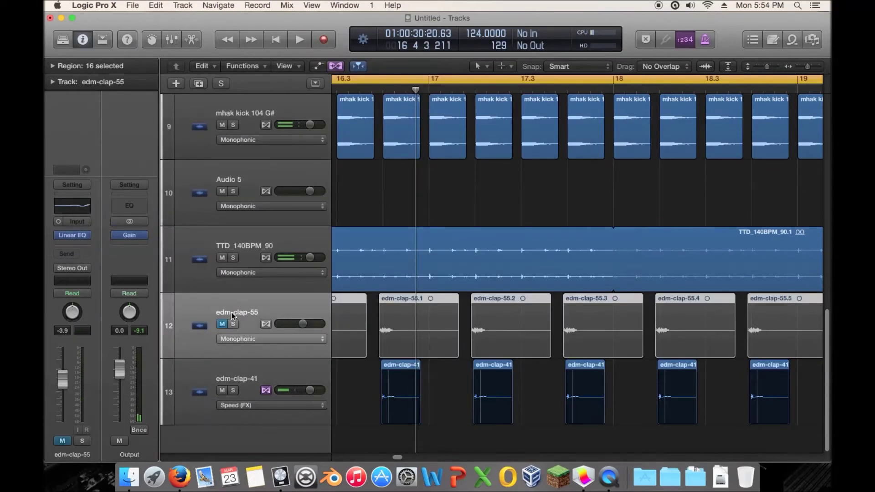
{"action": "left_click", "coordinate": [198, 367]}
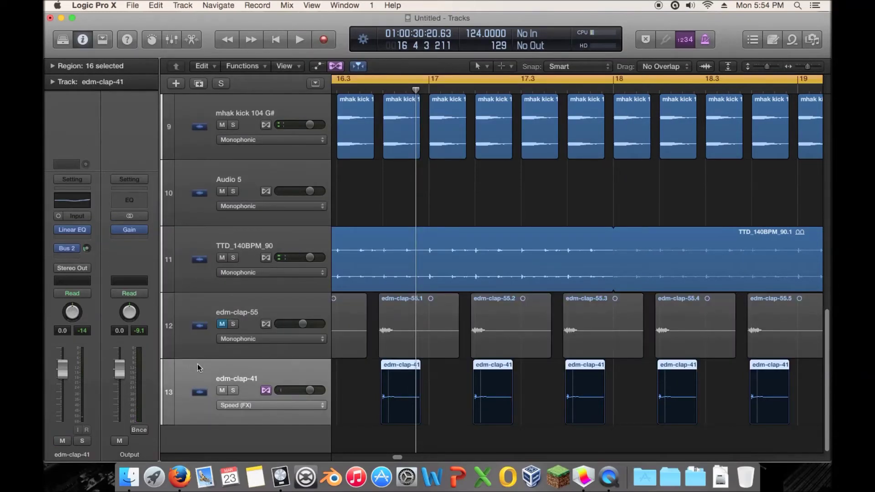
{"action": "left_click", "coordinate": [74, 239]}
{"action": "mouse_move", "coordinate": [114, 283]}
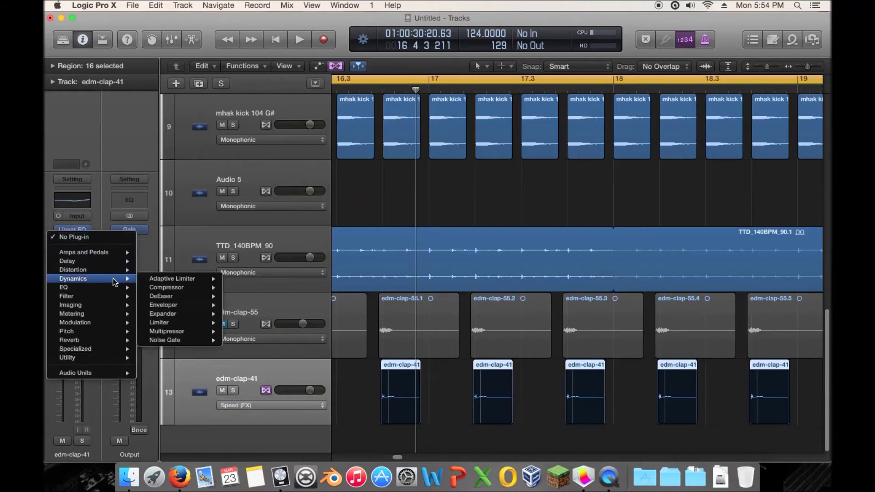
{"action": "mouse_move", "coordinate": [108, 373]}
{"action": "mouse_move", "coordinate": [187, 382]}
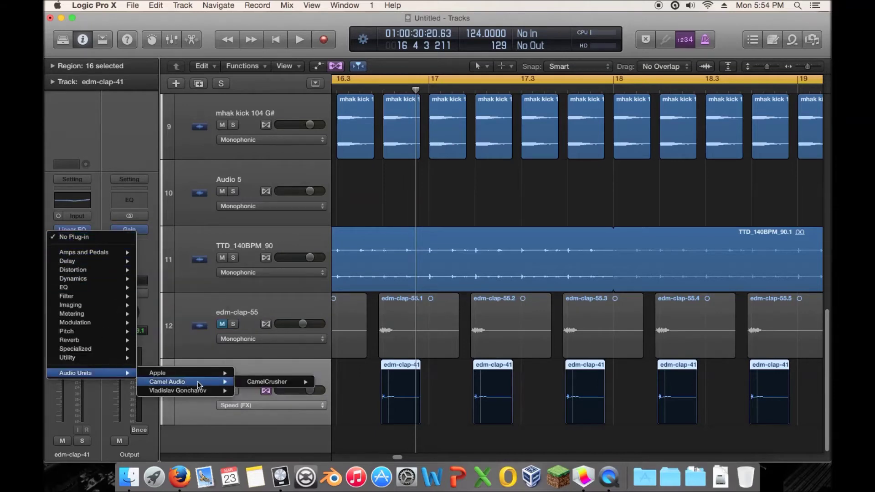
{"action": "mouse_move", "coordinate": [298, 383]}
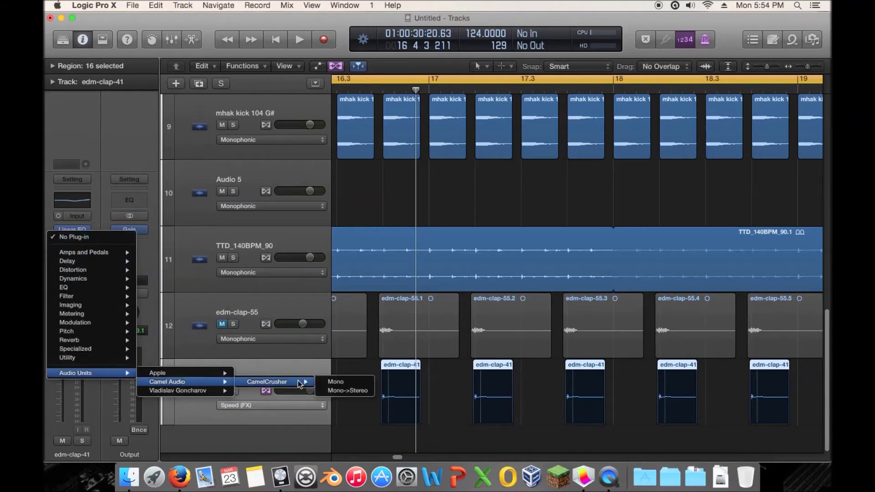
{"action": "left_click", "coordinate": [345, 385]}
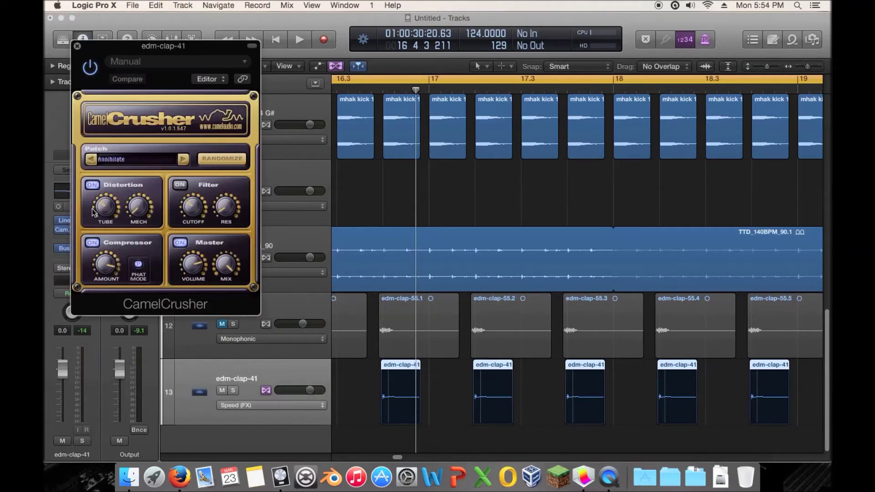
- Reduce CamelCrusher's tube distortion and switch off Phat Mode during playback on edm-clap-41, and close the effect
{"action": "left_click_drag", "start_coordinate": [808, 66], "coordinate": [803, 67]}
{"action": "scroll", "coordinate": [699, 131], "scroll_direction": "left", "scroll_amount": 3}
{"action": "scroll", "coordinate": [647, 163], "scroll_direction": "left", "scroll_amount": 5}
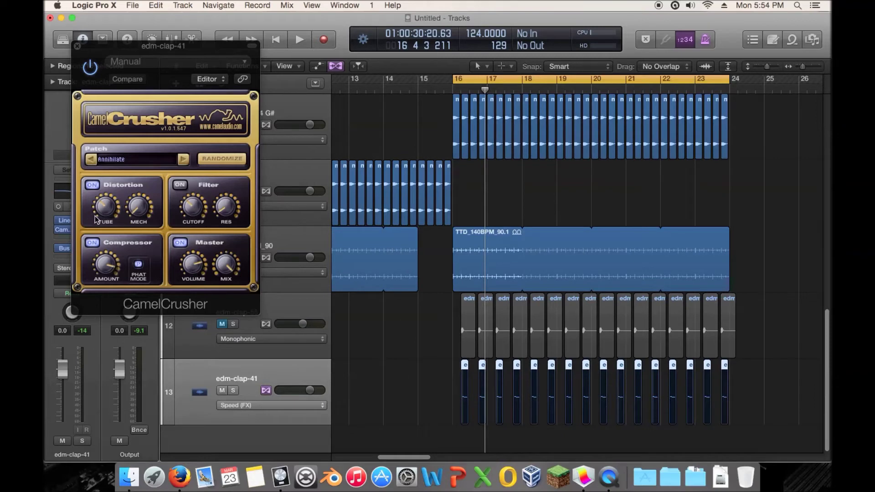
{"action": "key", "text": "space"}
{"action": "left_click", "coordinate": [105, 252]}
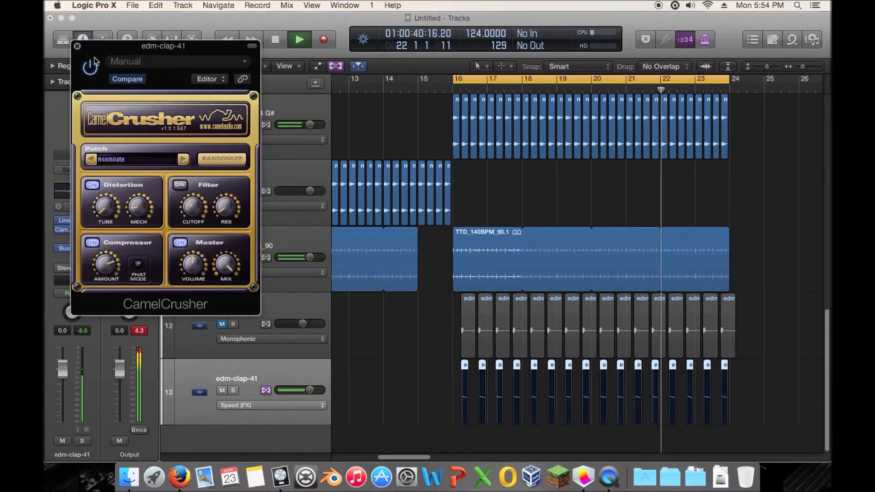
{"action": "left_click", "coordinate": [77, 46]}
- Create a duplicate of the edm-clap-41 track with the same settings and copy its 16 clap regions onto it
{"action": "left_click", "coordinate": [205, 83]}
{"action": "key", "text": "space"}
{"action": "left_click", "coordinate": [260, 318]}
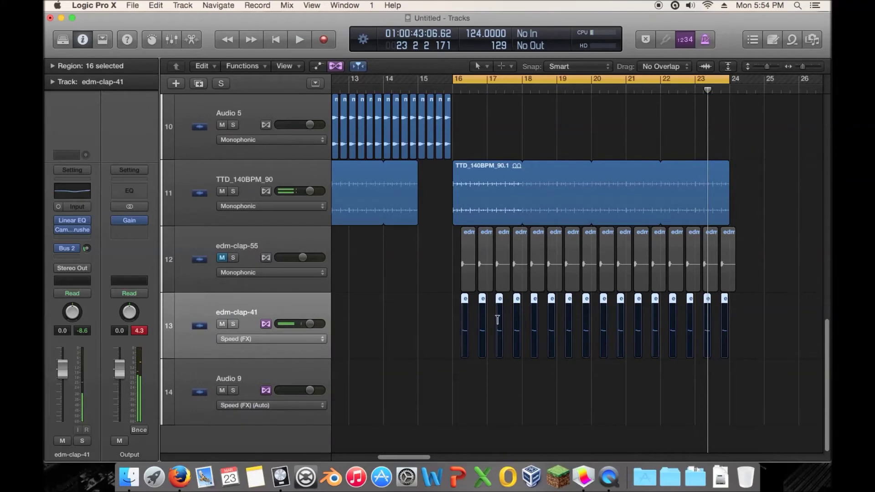
{"action": "left_click_drag", "start_coordinate": [465, 338], "coordinate": [464, 370]}
- Solo edm-clap-41 and Audio 9 in turn to compare the two clap layers
{"action": "left_click", "coordinate": [232, 325]}
{"action": "key", "text": "space"}
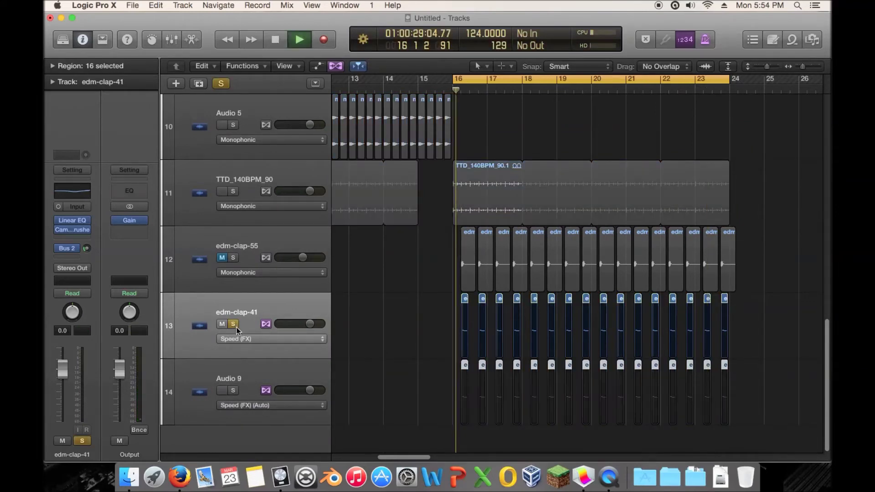
{"action": "key", "text": "space"}
{"action": "left_click", "coordinate": [236, 327]}
{"action": "left_click", "coordinate": [232, 390]}
{"action": "key", "text": "space"}
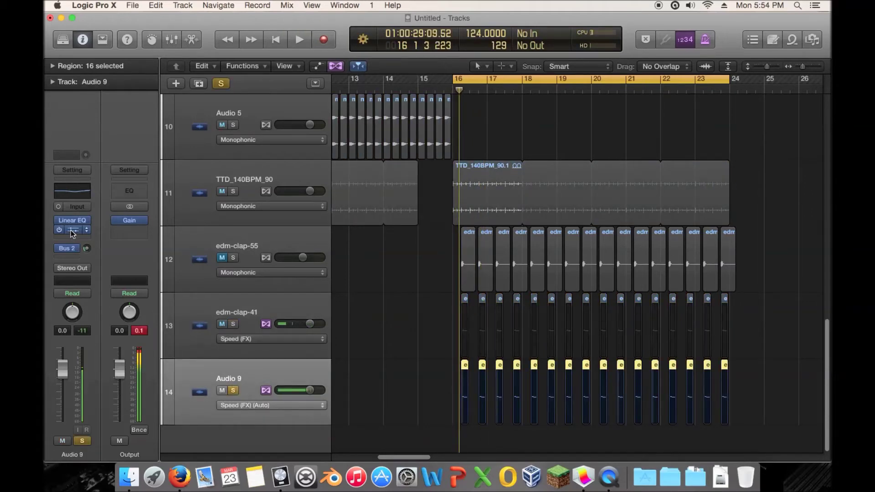
- Raise the mechanical distortion in Audio 9's CamelCrusher with Phat Mode on, unsolo the track and close the effect
{"action": "left_click", "coordinate": [71, 230]}
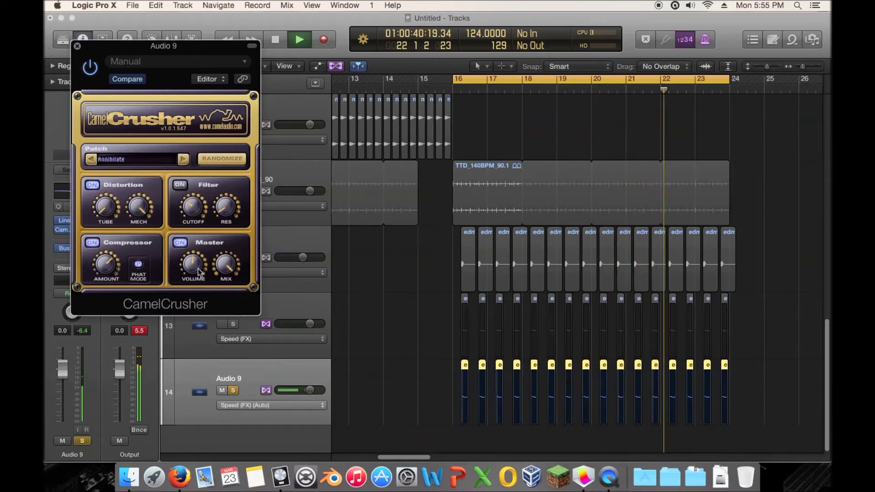
{"action": "left_click_drag", "start_coordinate": [163, 45], "coordinate": [308, 61]}
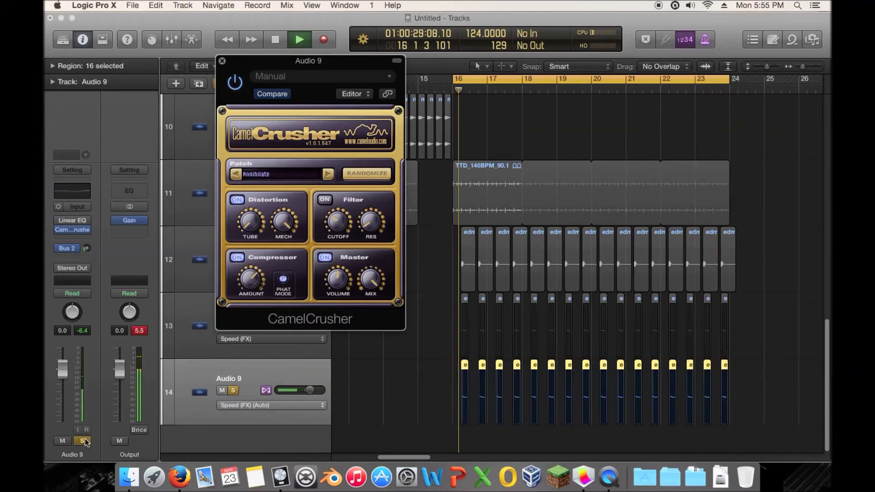
{"action": "left_click", "coordinate": [83, 441]}
{"action": "left_click", "coordinate": [222, 60]}
- Lower Audio 9 to -6.6 dB and edm-clap-41 to -3.3 dB, and check Audio 9's CamelCrusher during playback
{"action": "left_click_drag", "start_coordinate": [310, 390], "coordinate": [301, 391]}
{"action": "left_click_drag", "start_coordinate": [314, 324], "coordinate": [305, 324]}
{"action": "left_click_drag", "start_coordinate": [301, 390], "coordinate": [299, 390]}
{"action": "left_click", "coordinate": [76, 231]}
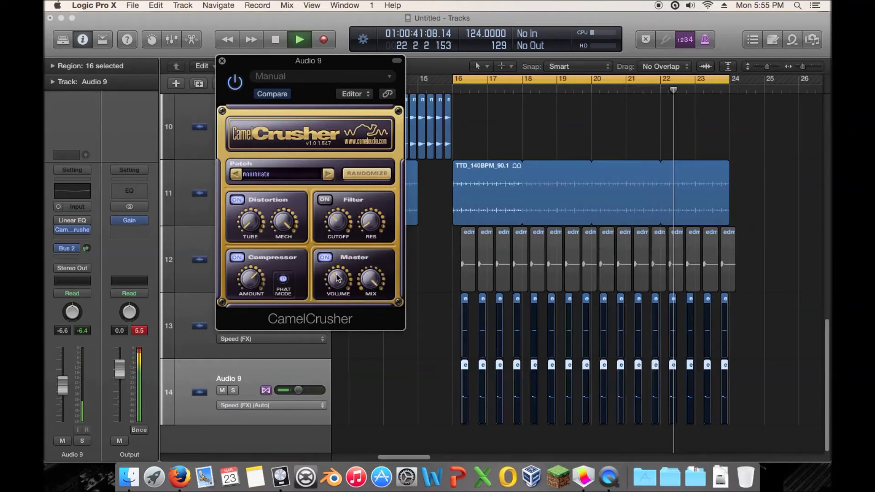
{"action": "left_click", "coordinate": [222, 61]}
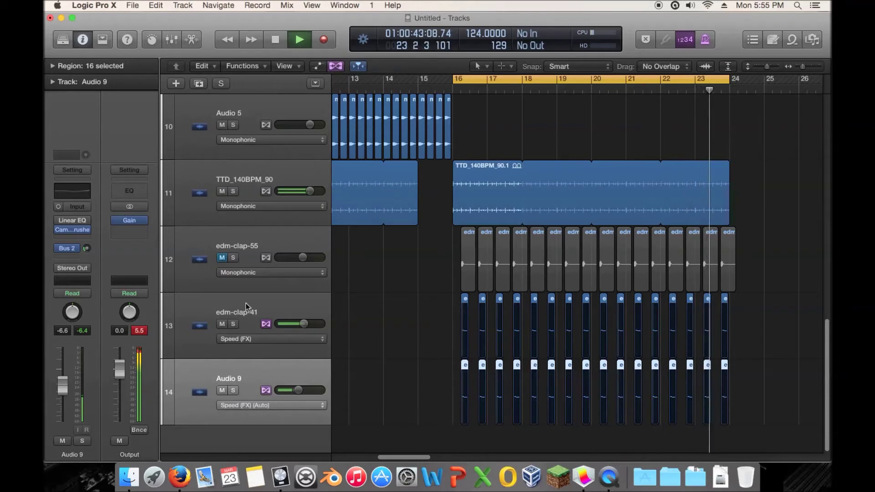
- Compare edm-clap-55 with the edm-clap-41 and Audio 9 layers by swapping their mutes during playback
{"action": "left_click", "coordinate": [222, 259]}
{"action": "left_click", "coordinate": [222, 391]}
{"action": "left_click", "coordinate": [223, 324]}
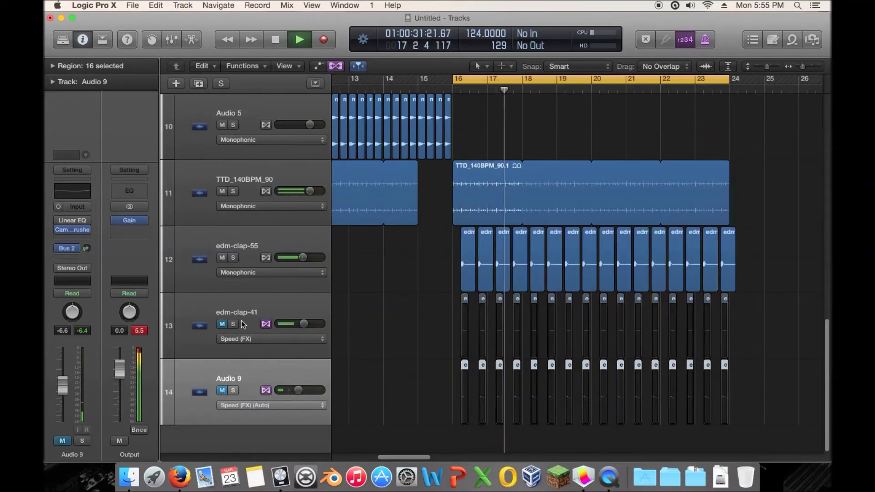
{"action": "left_click", "coordinate": [226, 318]}
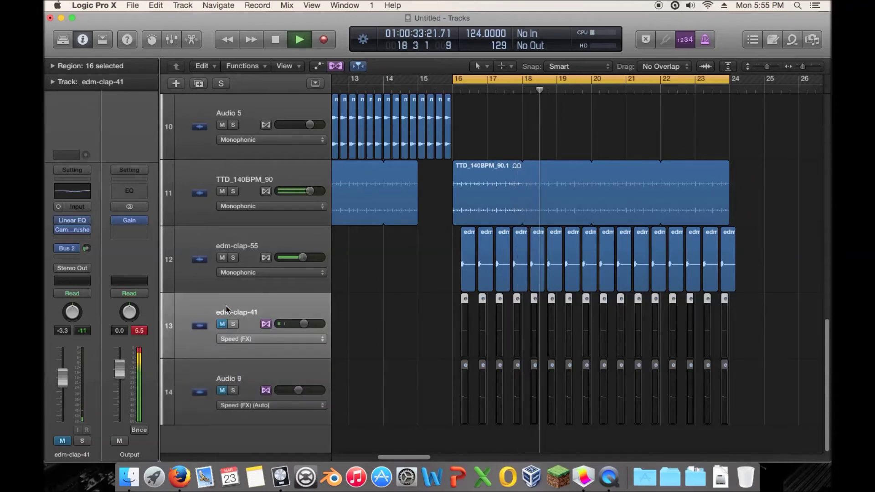
{"action": "left_click", "coordinate": [222, 324]}
{"action": "left_click", "coordinate": [222, 258]}
{"action": "left_click", "coordinate": [222, 391]}
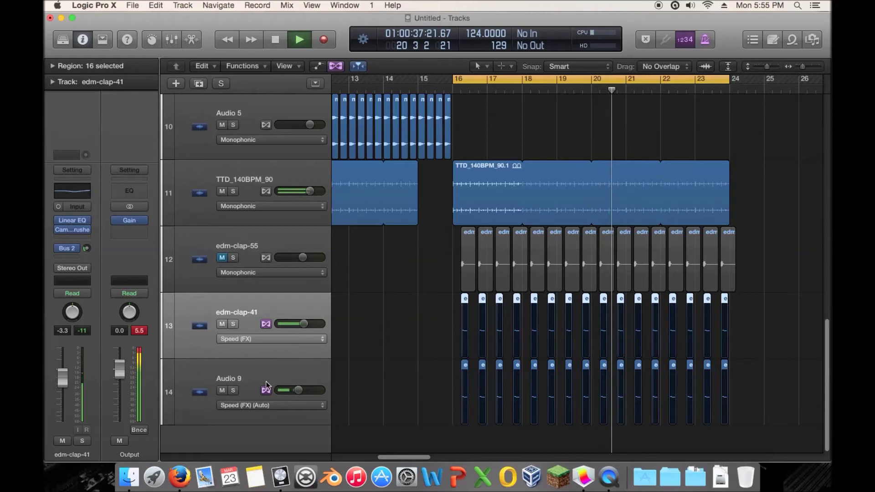
- Set the edm-clap-41 track's Bus 2 send level to -11.6 dB while listening to the loop
{"action": "left_click", "coordinate": [248, 374]}
{"action": "left_click", "coordinate": [237, 308]}
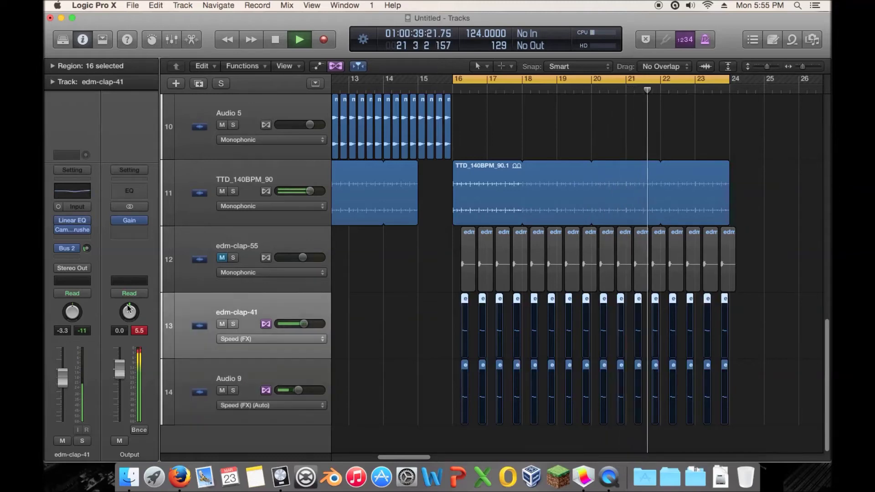
{"action": "left_click_drag", "start_coordinate": [86, 249], "coordinate": [87, 251]}
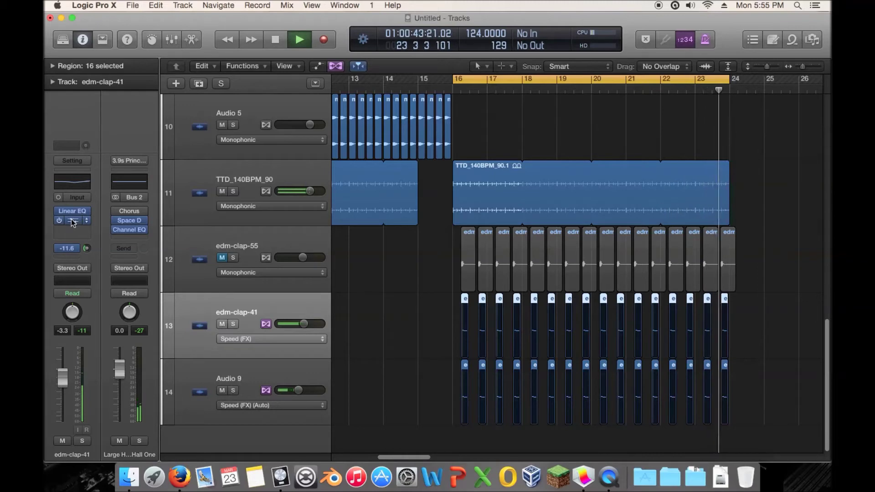
{"action": "key", "text": "space"}
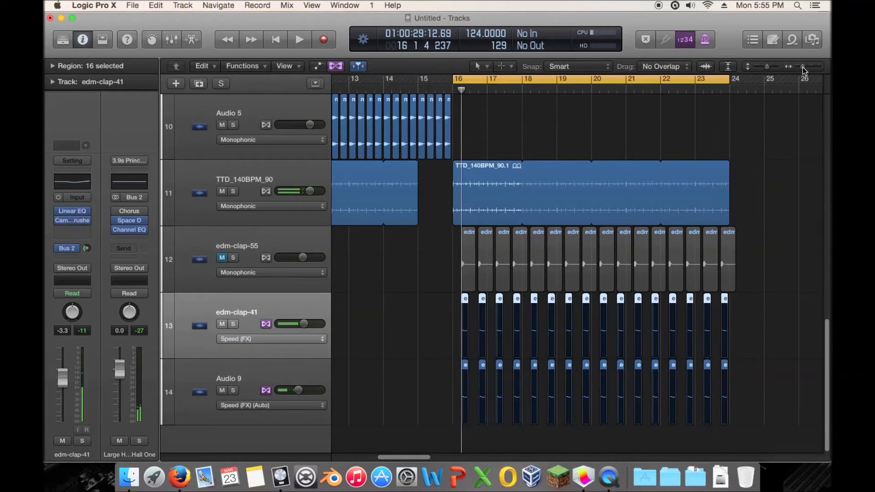
- Solo edm-clap-41, trim the ends of all its clap regions to less than half their length and listen
{"action": "left_click_drag", "start_coordinate": [804, 67], "coordinate": [807, 67]}
{"action": "left_click", "coordinate": [235, 325]}
{"action": "key", "text": "space"}
{"action": "key", "text": "space"}
{"action": "left_click", "coordinate": [523, 329]}
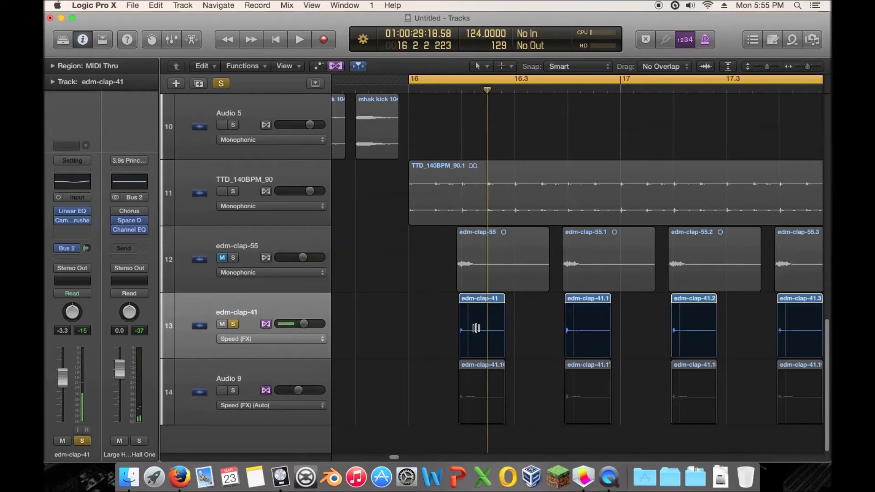
{"action": "left_click", "coordinate": [304, 323]}
{"action": "left_click_drag", "start_coordinate": [494, 349], "coordinate": [479, 348]}
{"action": "key", "text": "space"}
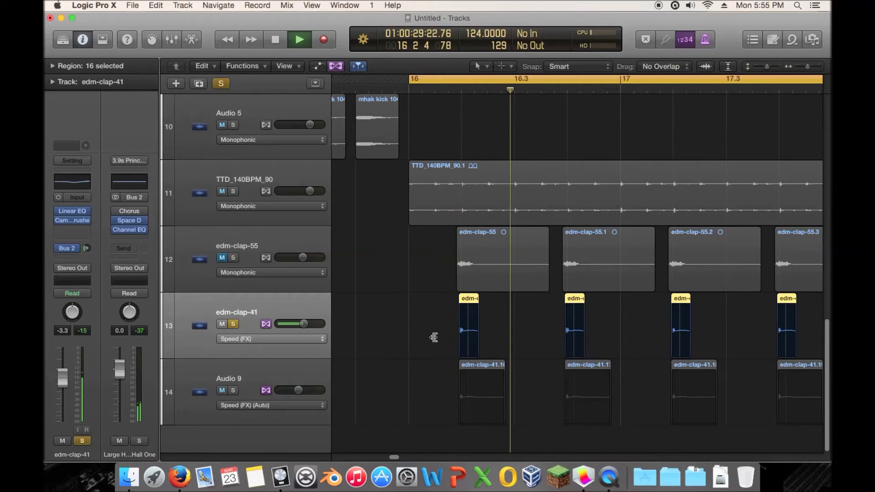
{"action": "key", "text": "space"}
- Give all edm-clap-41 regions a fade-out of 123, extend their ends slightly and listen to the result
{"action": "left_click", "coordinate": [53, 66]}
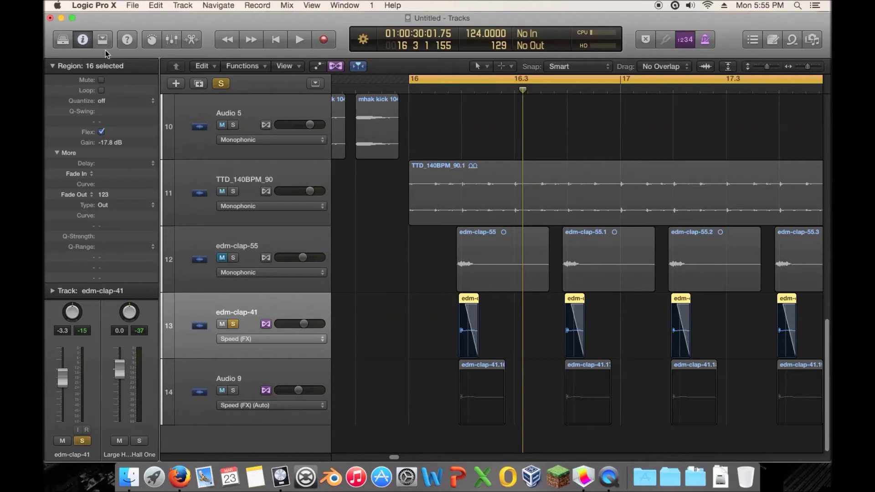
{"action": "key", "text": "space"}
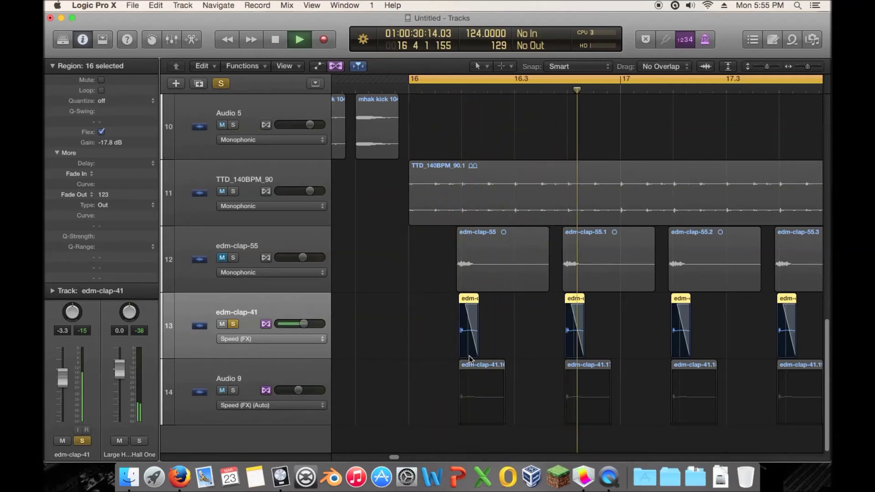
{"action": "key", "text": "space"}
{"action": "left_click_drag", "start_coordinate": [481, 352], "coordinate": [480, 352]}
{"action": "key", "text": "space"}
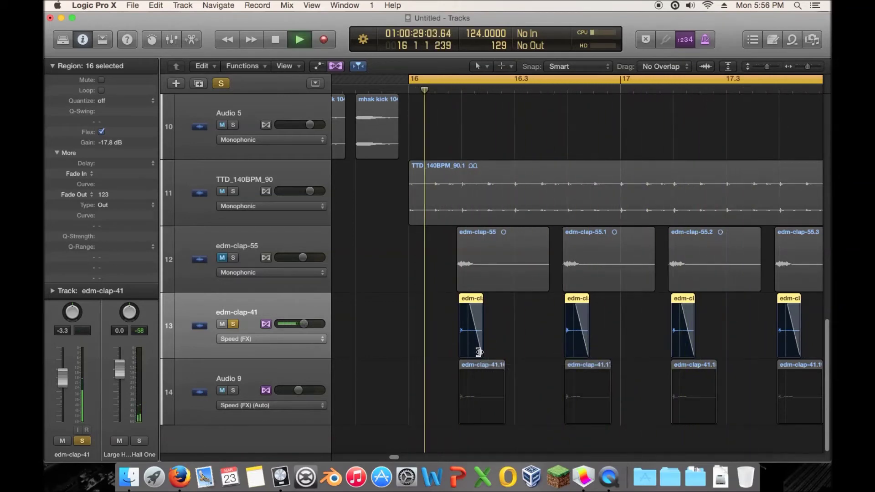
{"action": "key", "text": "space"}
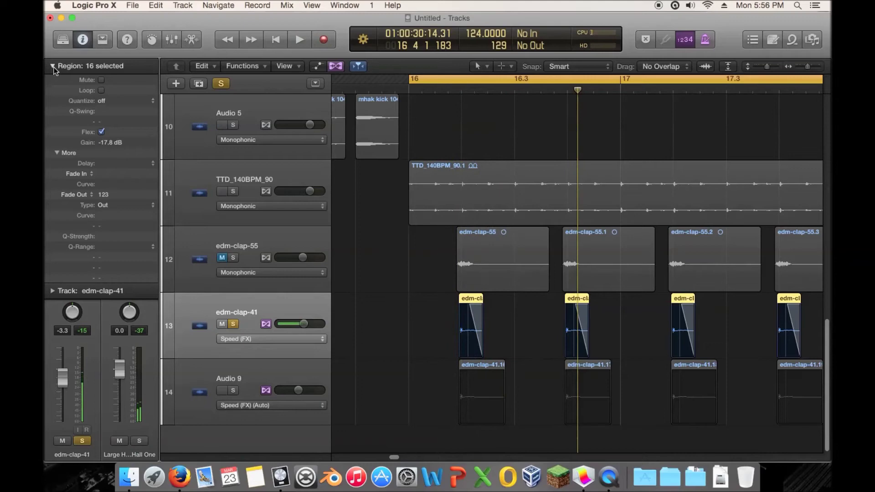
{"action": "left_click", "coordinate": [53, 66]}
- Unsolo edm-clap-41, play the full mix and delete the muted edm-clap-55 track
{"action": "left_click", "coordinate": [233, 324]}
{"action": "key", "text": "space"}
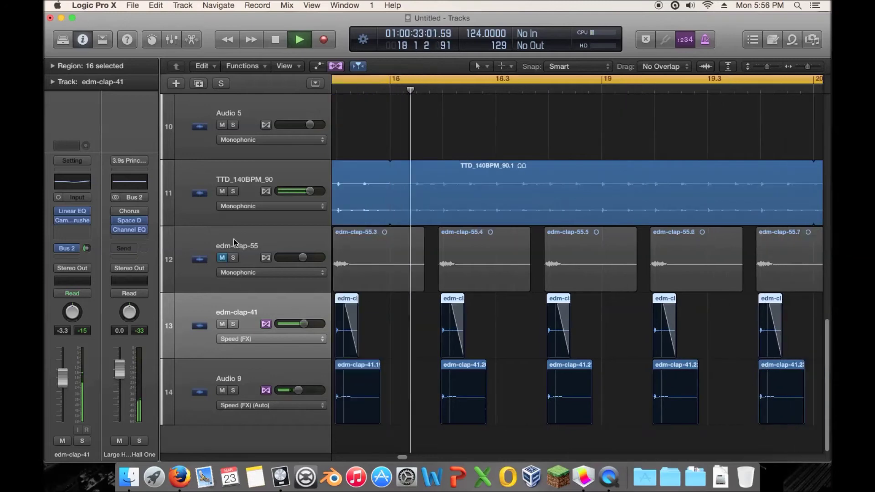
{"action": "left_click", "coordinate": [233, 241]}
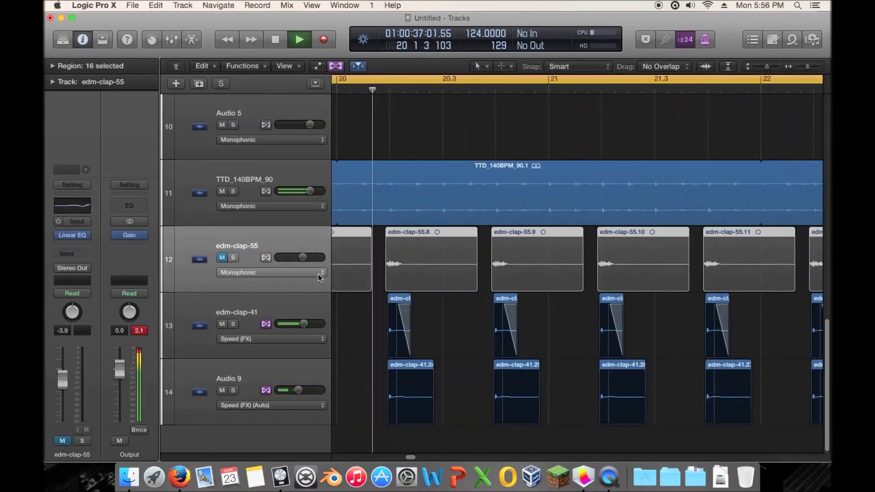
{"action": "key", "text": "super+BackSpace"}
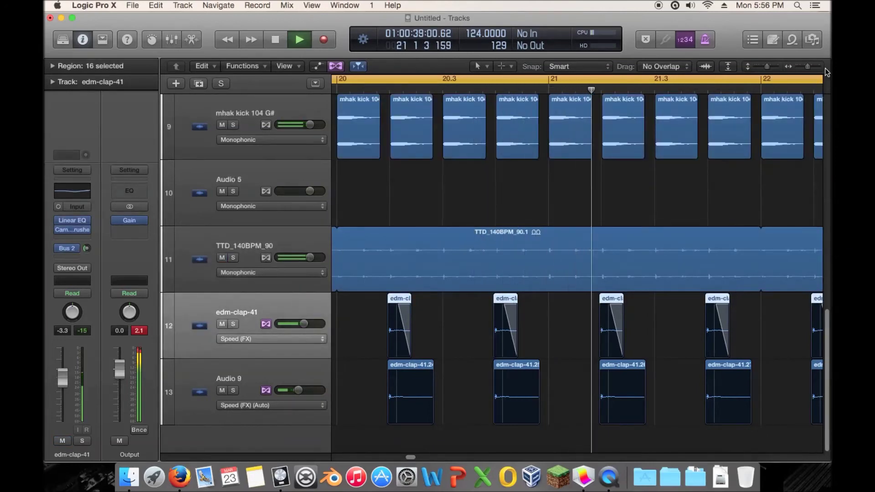
- Solo Audio 9 and set its Linear Phase EQ to -3.8 dB at 650 Hz and a +2.8 dB high shelf at 13600 Hz
{"action": "left_click_drag", "start_coordinate": [806, 67], "coordinate": [759, 67]}
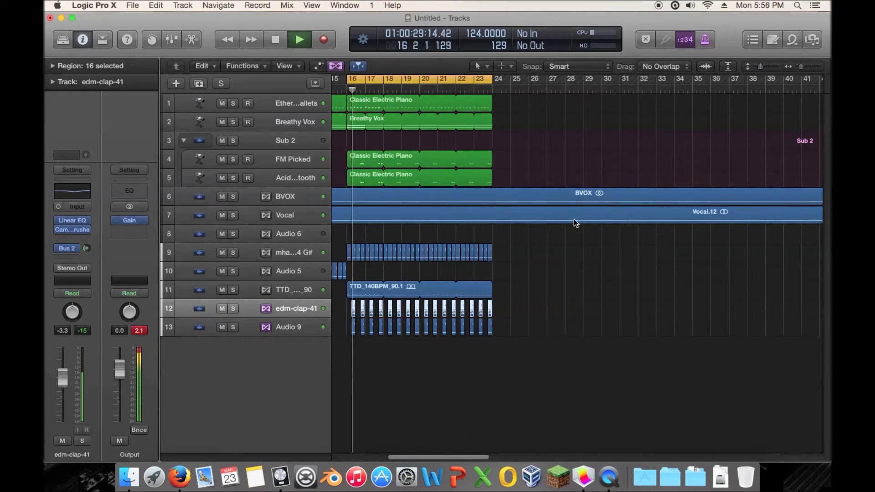
{"action": "left_click", "coordinate": [233, 327]}
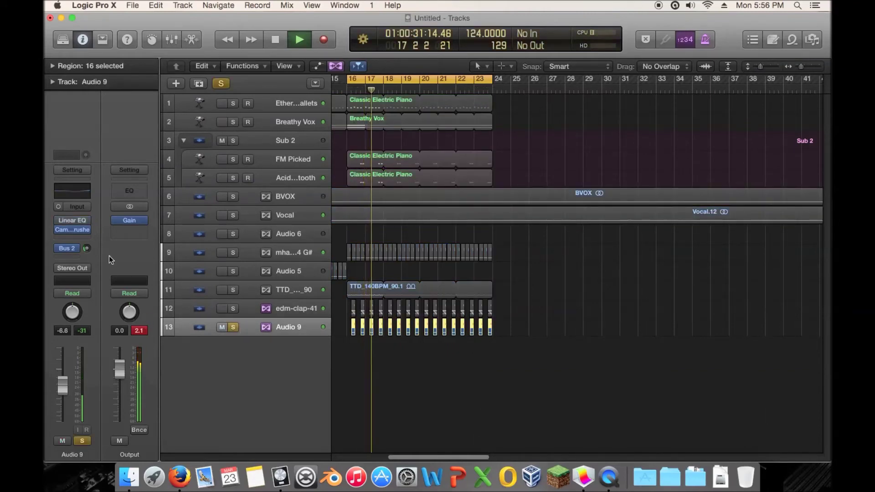
{"action": "left_click", "coordinate": [58, 222]}
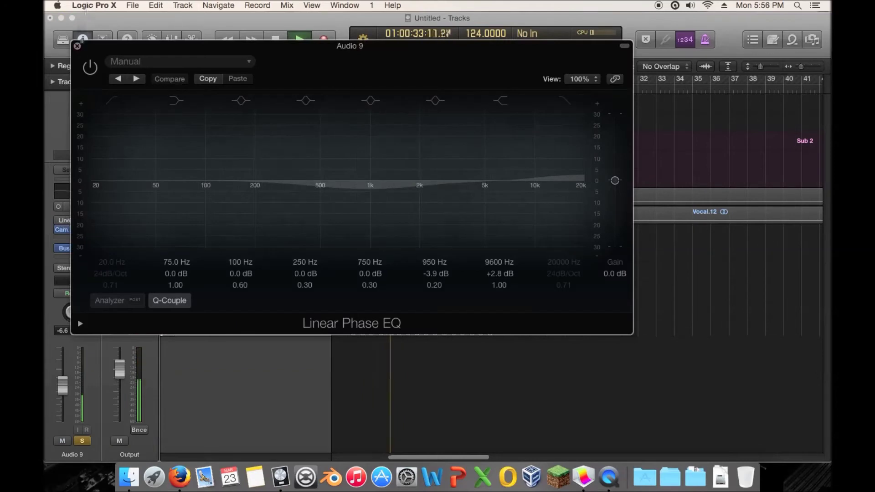
{"action": "left_click_drag", "start_coordinate": [426, 203], "coordinate": [397, 207]}
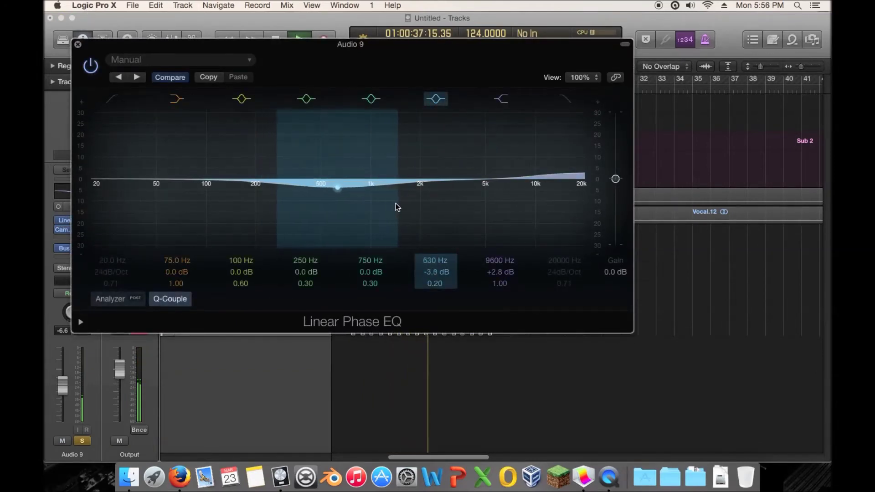
{"action": "left_click_drag", "start_coordinate": [528, 176], "coordinate": [565, 178]}
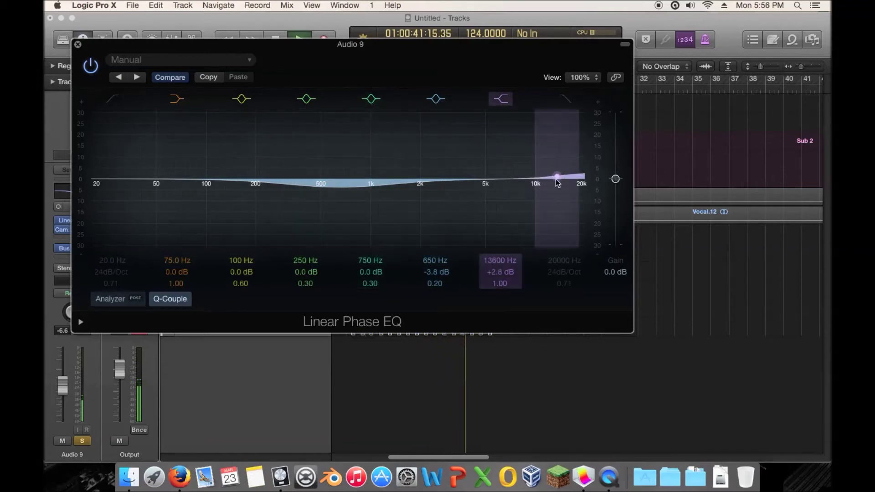
- Apply a 24 dB/Oct low cut reaching into the mids on Audio 9's Linear Phase EQ and unsolo the track
{"action": "left_click_drag", "start_coordinate": [112, 136], "coordinate": [401, 165]}
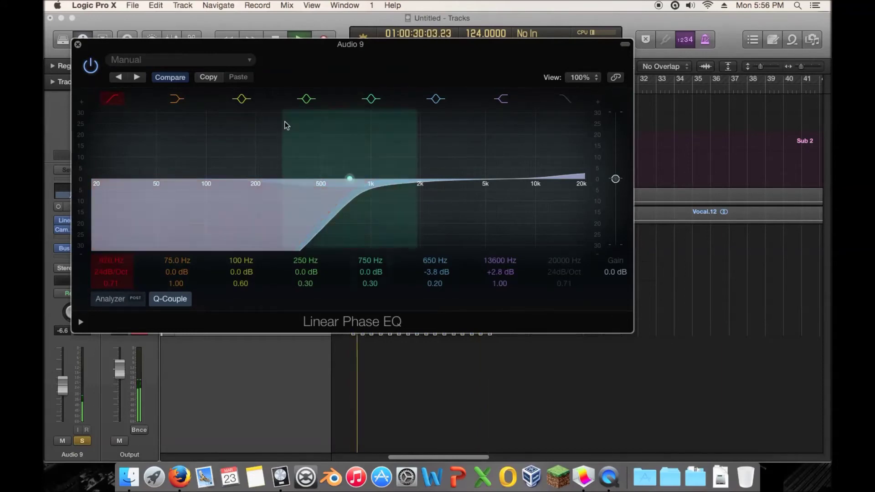
{"action": "left_click", "coordinate": [78, 45]}
{"action": "left_click", "coordinate": [233, 328]}
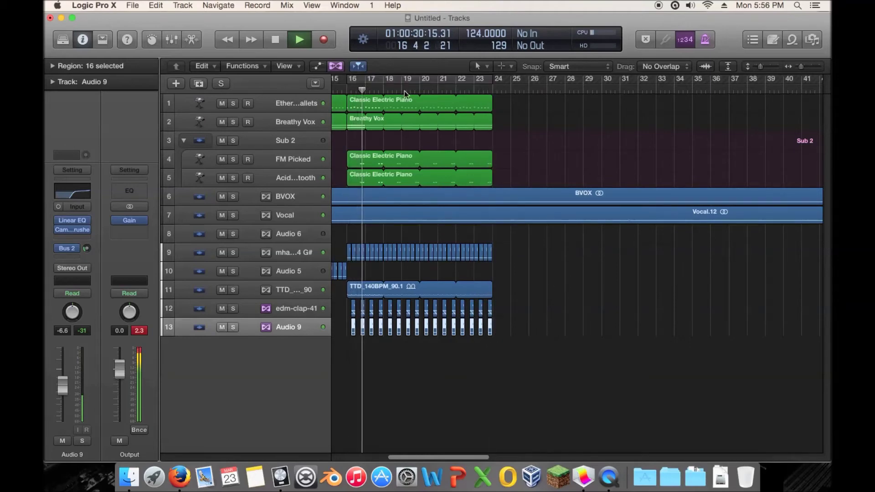
- Raise Audio 9's volume to -1.9 dB while comparing the clap soloed and in the full mix
{"action": "left_click", "coordinate": [234, 310]}
{"action": "left_click", "coordinate": [233, 309]}
{"action": "left_click", "coordinate": [233, 327]}
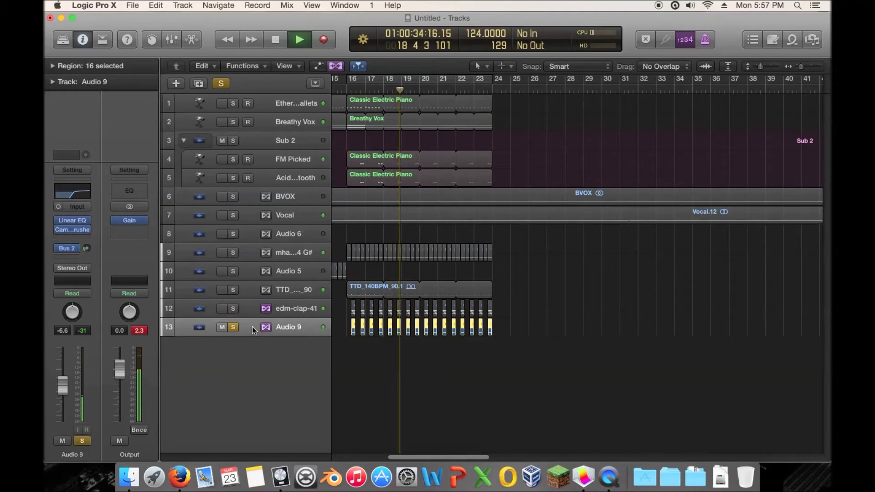
{"action": "left_click_drag", "start_coordinate": [60, 387], "coordinate": [62, 377]}
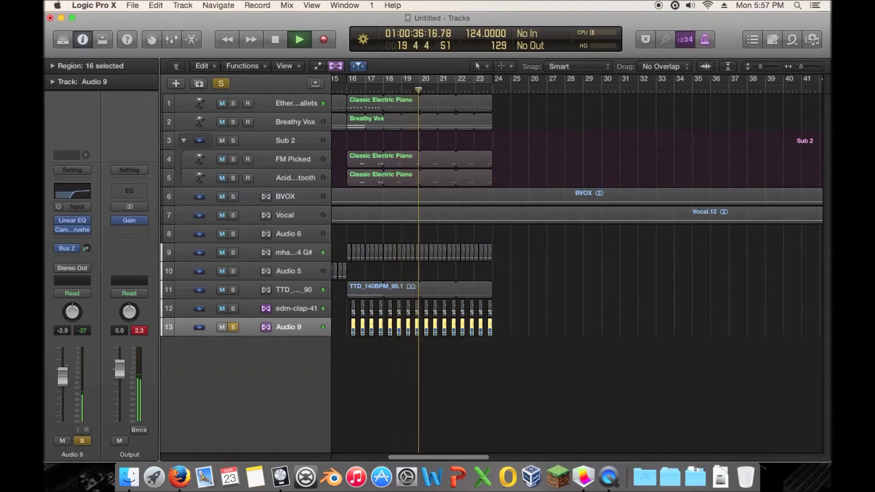
{"action": "left_click", "coordinate": [233, 327]}
{"action": "left_click_drag", "start_coordinate": [62, 378], "coordinate": [63, 376]}
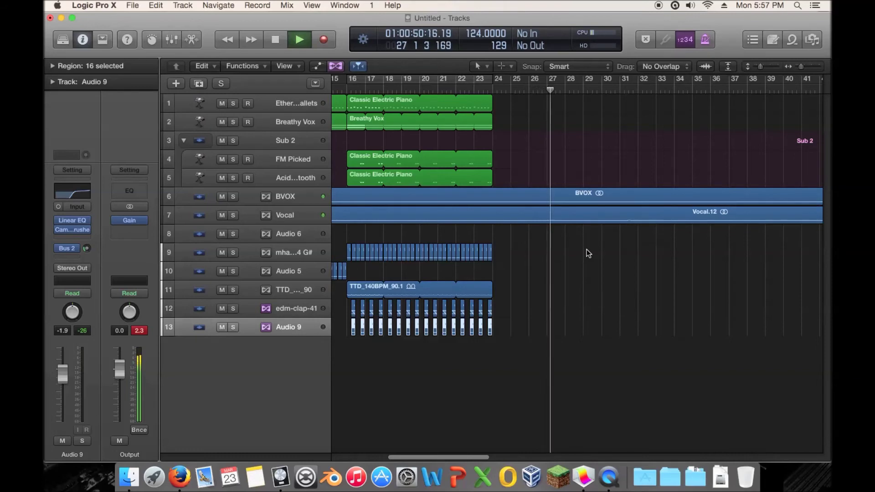
{"action": "key", "text": "space"}
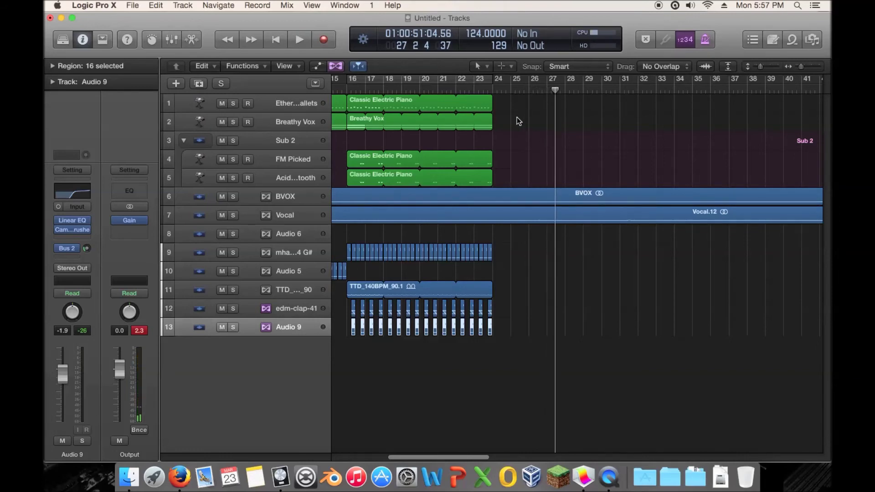
- Play the transition from around bar 7 and listen to Audio 6 both soloed and within the full mix
{"action": "left_click_drag", "start_coordinate": [495, 112], "coordinate": [643, 122]}
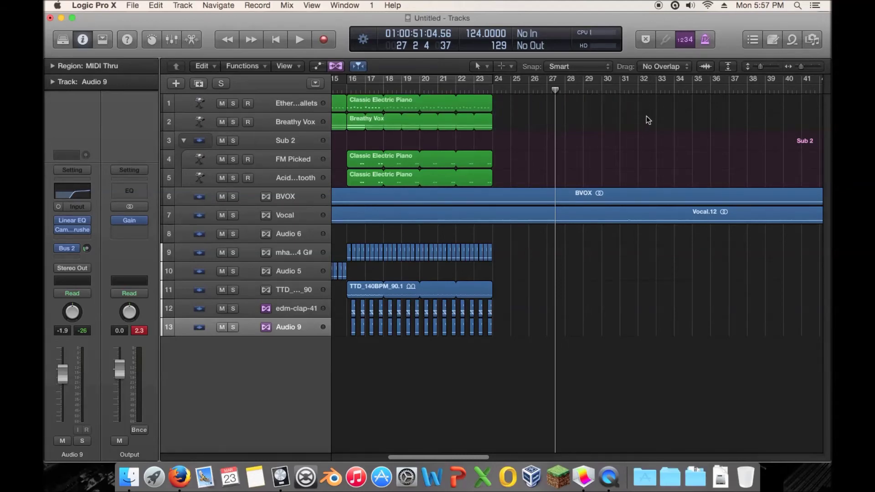
{"action": "scroll", "coordinate": [647, 117], "scroll_direction": "left", "scroll_amount": 5}
{"action": "scroll", "coordinate": [645, 116], "scroll_direction": "left", "scroll_amount": 5}
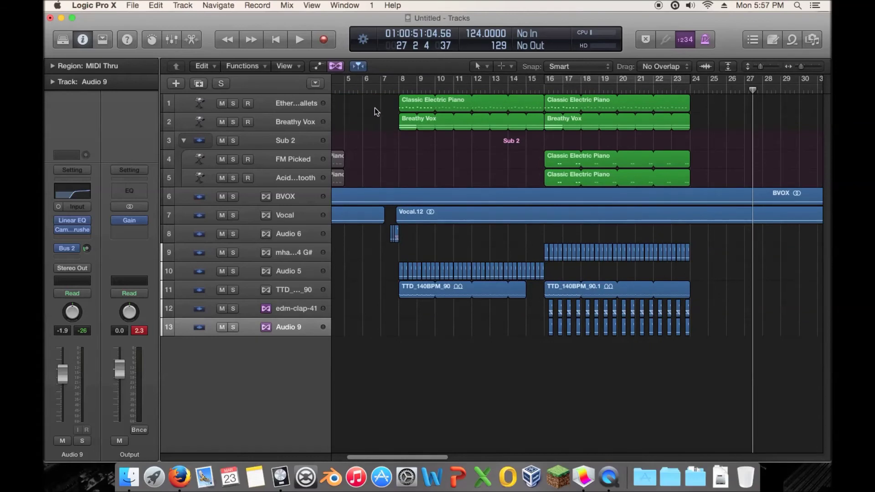
{"action": "scroll", "coordinate": [387, 109], "scroll_direction": "left", "scroll_amount": 1}
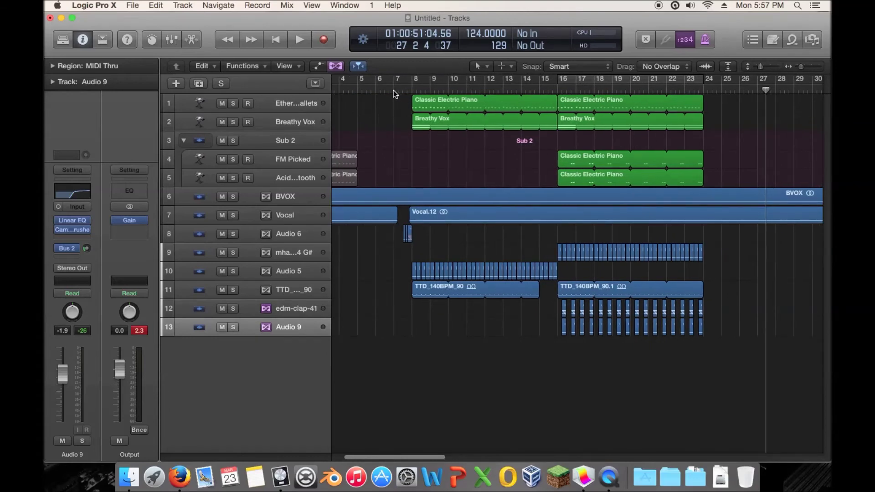
{"action": "left_click", "coordinate": [398, 92]}
{"action": "key", "text": "space"}
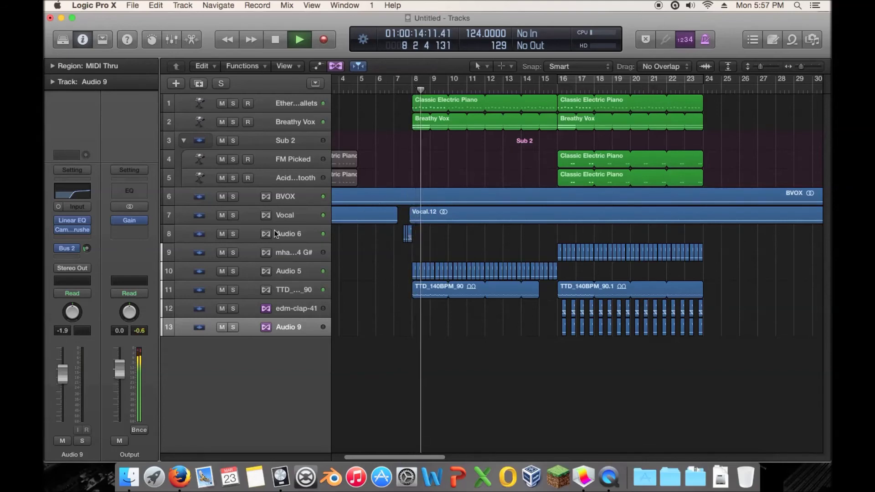
{"action": "left_click", "coordinate": [233, 234]}
{"action": "left_click", "coordinate": [398, 92]}
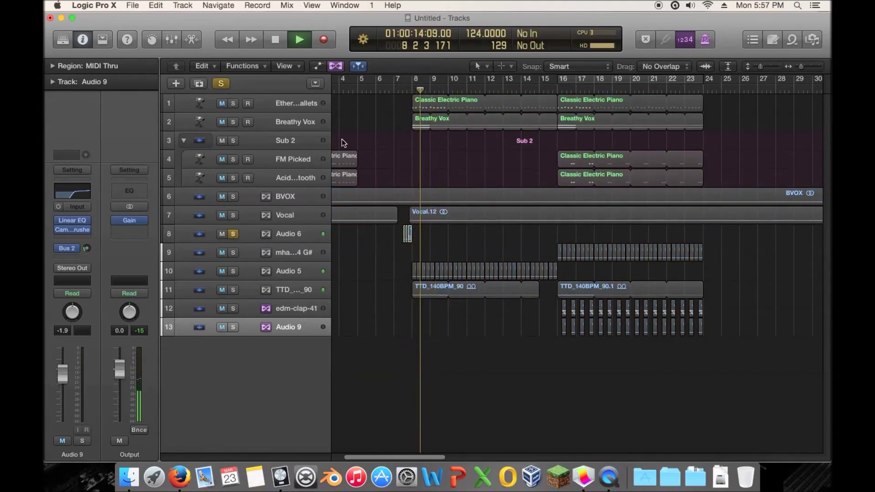
{"action": "left_click", "coordinate": [233, 235]}
{"action": "left_click", "coordinate": [393, 91]}
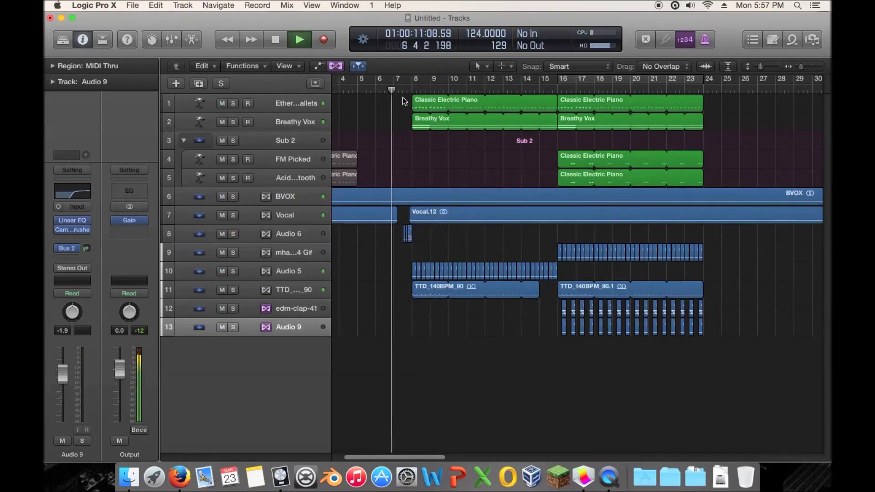
- Insert a Spreader modulation plug-in on Audio 6 between Sample Delay and Space Designer
{"action": "left_click", "coordinate": [246, 231]}
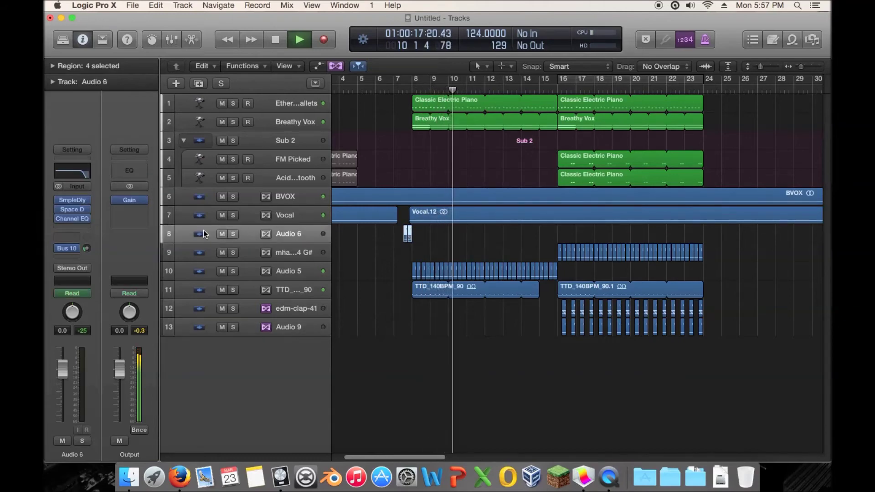
{"action": "left_click", "coordinate": [69, 200]}
{"action": "left_click", "coordinate": [77, 46]}
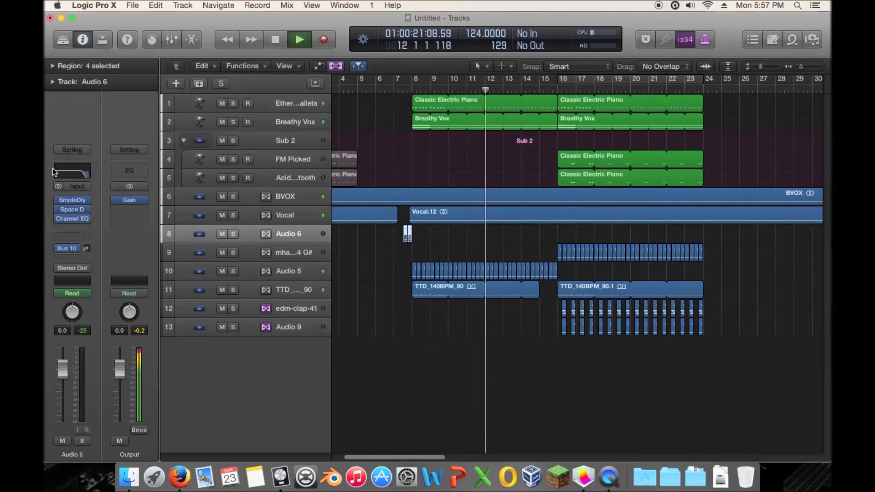
{"action": "left_click", "coordinate": [79, 210]}
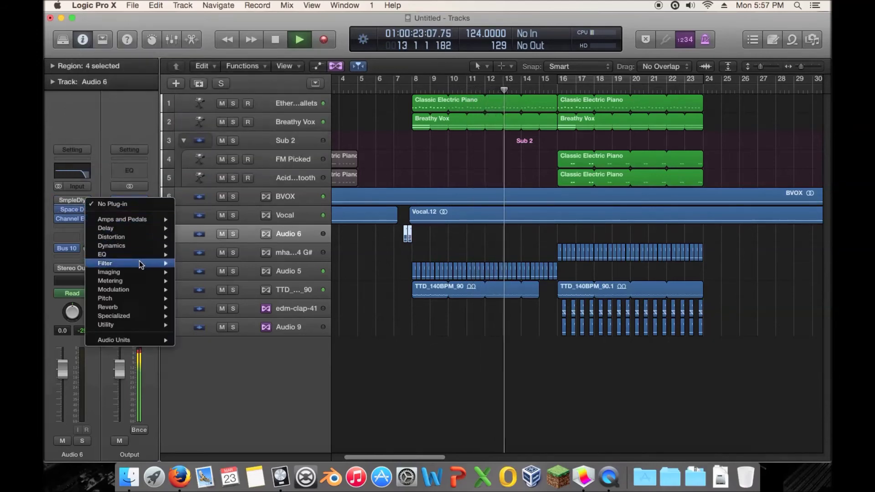
{"action": "mouse_move", "coordinate": [152, 299]}
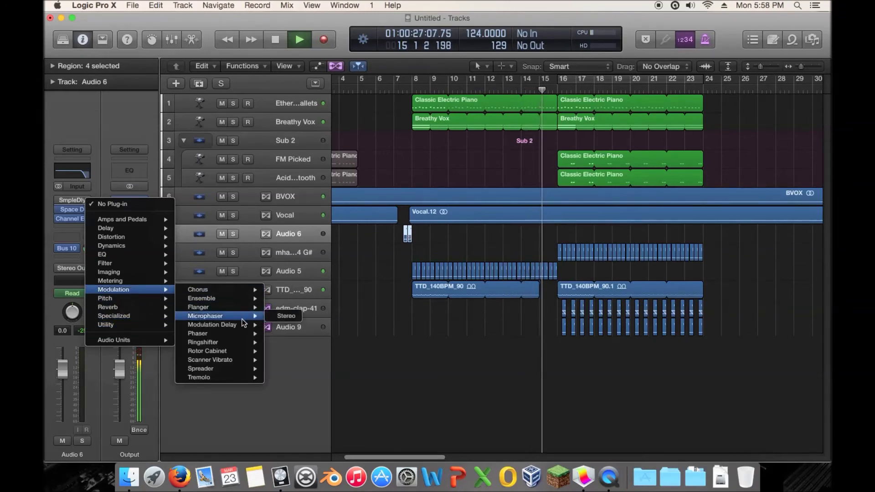
{"action": "mouse_move", "coordinate": [245, 362]}
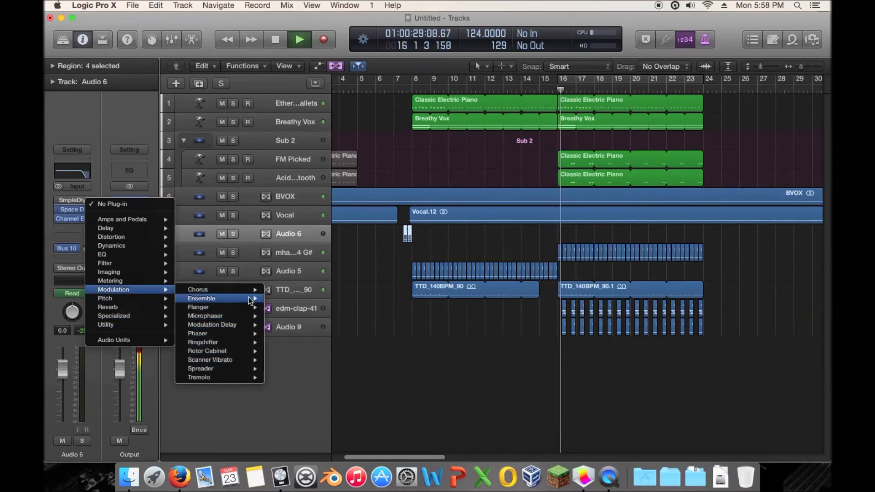
{"action": "mouse_move", "coordinate": [251, 328]}
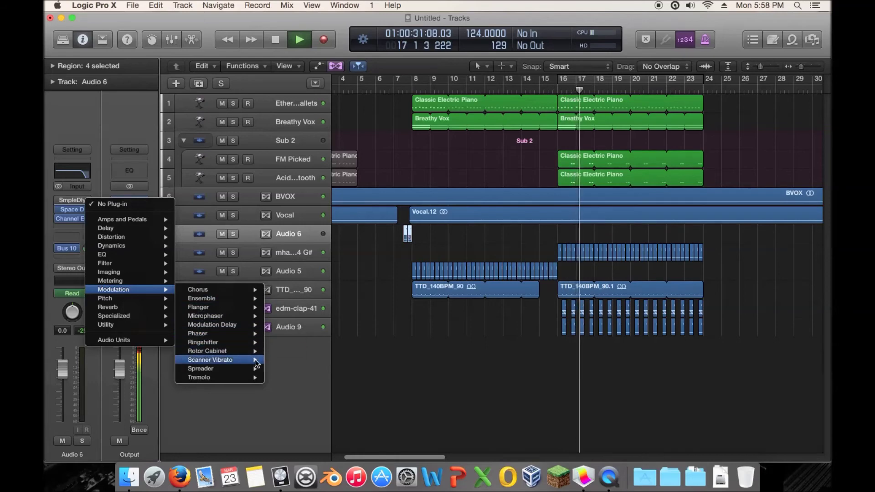
{"action": "mouse_move", "coordinate": [257, 379]}
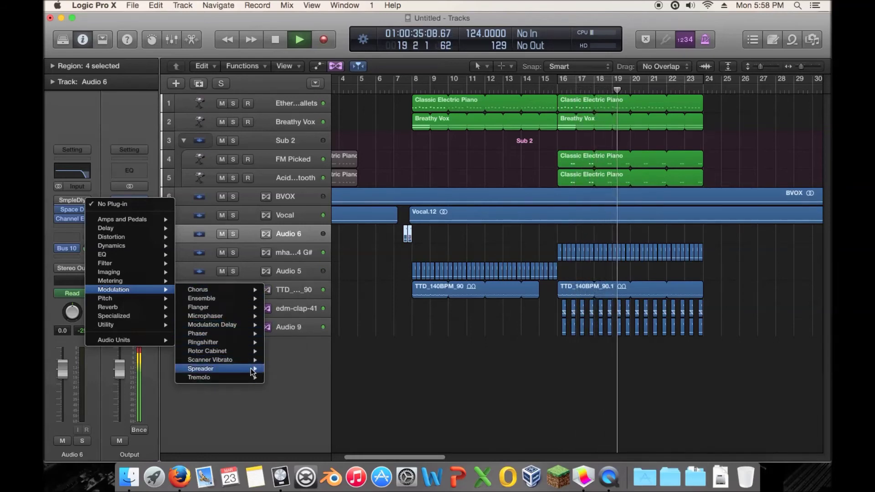
{"action": "left_click", "coordinate": [282, 369]}
- Replay the bar 7 transition to check Audio 6 with the Spreader, both soloed and in the full mix
{"action": "left_click", "coordinate": [401, 89]}
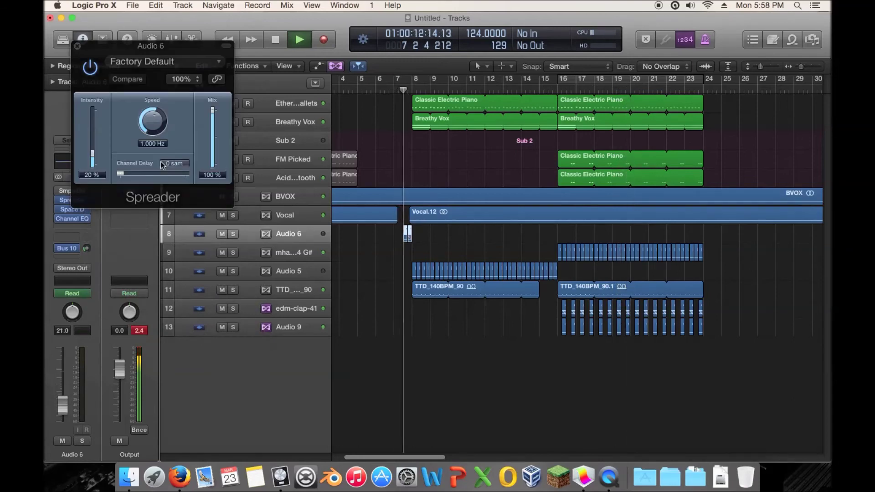
{"action": "left_click", "coordinate": [391, 89]}
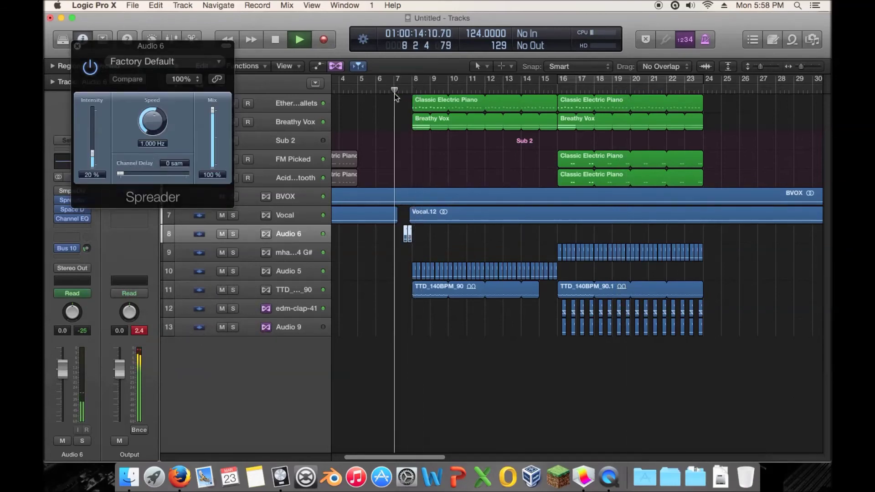
{"action": "left_click", "coordinate": [234, 235]}
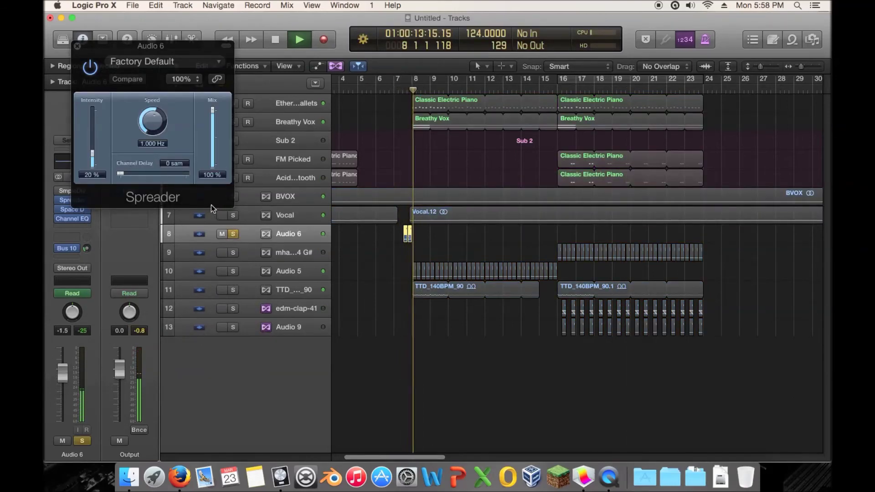
{"action": "left_click", "coordinate": [401, 89]}
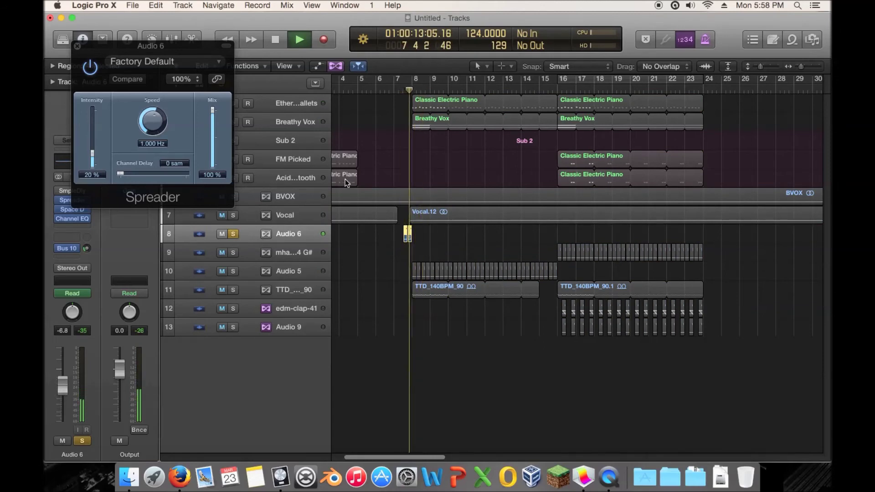
{"action": "left_click", "coordinate": [77, 46]}
{"action": "left_click", "coordinate": [394, 88]}
{"action": "left_click", "coordinate": [233, 234]}
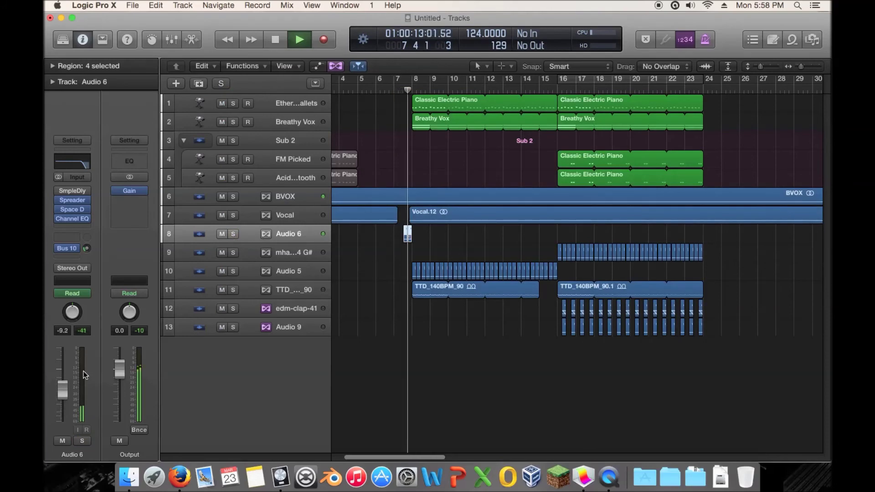
- Raise the overall output gain of Audio 6's Channel EQ
{"action": "left_click", "coordinate": [72, 218]}
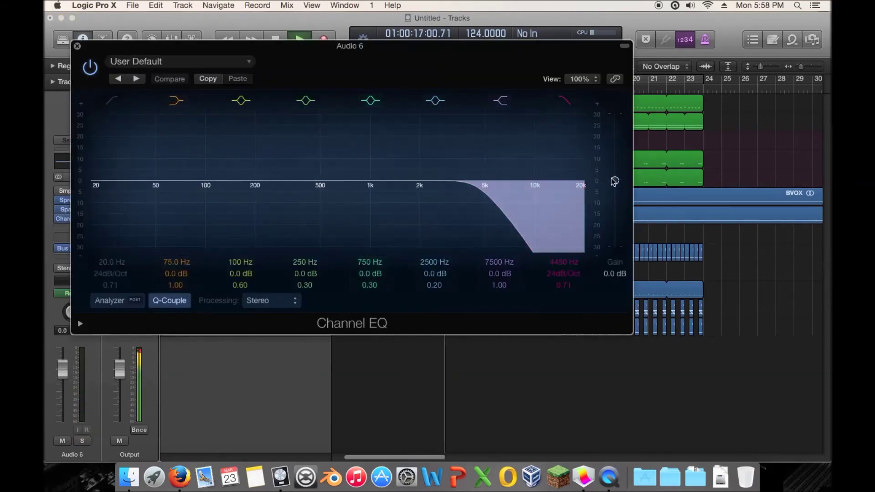
{"action": "left_click_drag", "start_coordinate": [615, 181], "coordinate": [615, 161]}
{"action": "left_click", "coordinate": [77, 46]}
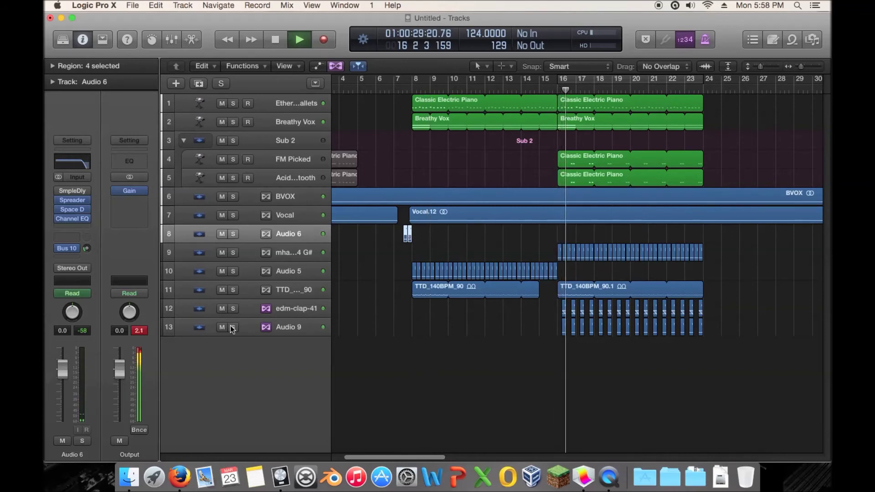
- Solo Audio 9 and edm-clap-41 together and compare their channel settings while they play
{"action": "left_click", "coordinate": [232, 327]}
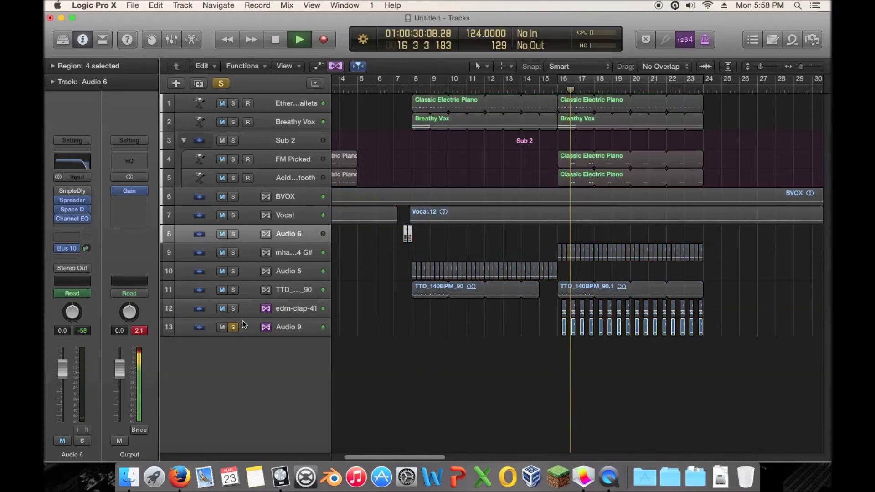
{"action": "left_click", "coordinate": [234, 308]}
{"action": "left_click", "coordinate": [250, 307]}
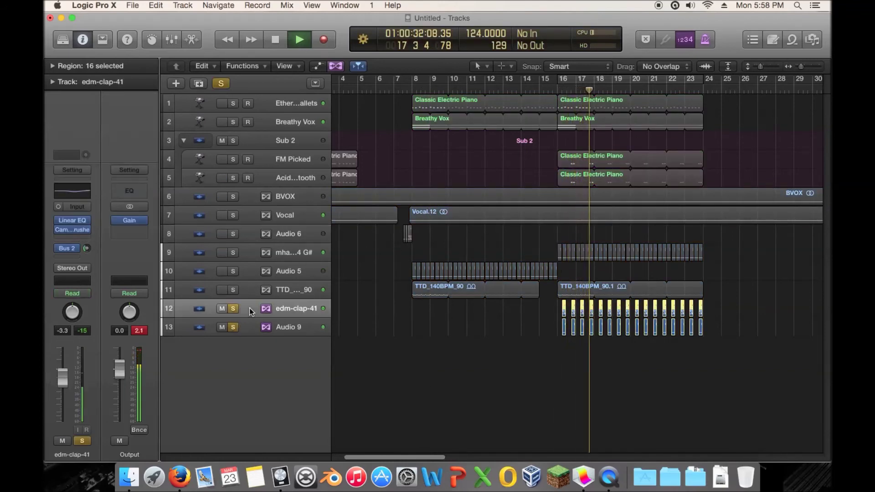
{"action": "left_click", "coordinate": [251, 327]}
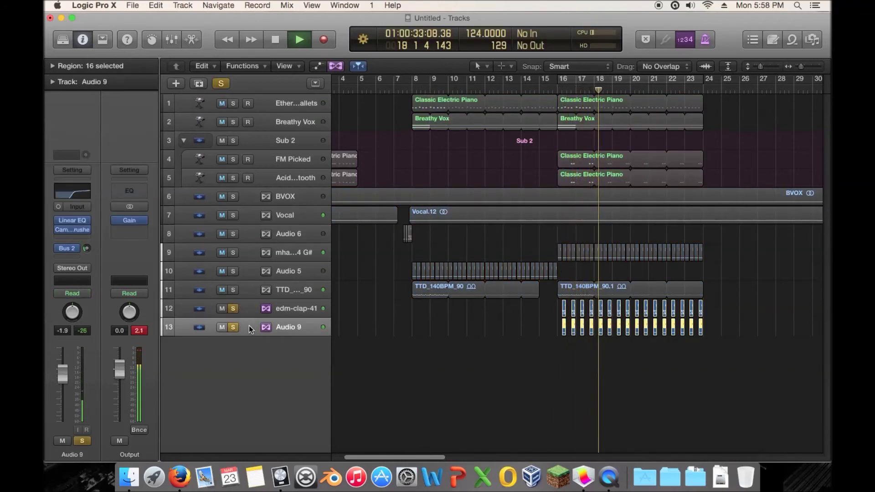
- Insert a Sample Delay plug-in on Audio 9 after CamelCrusher
{"action": "left_click", "coordinate": [81, 238]}
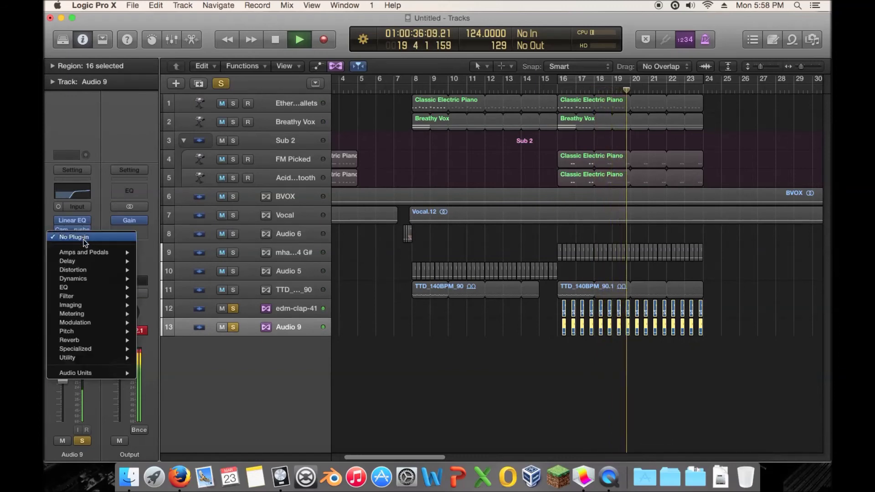
{"action": "mouse_move", "coordinate": [112, 291]}
{"action": "mouse_move", "coordinate": [91, 279]}
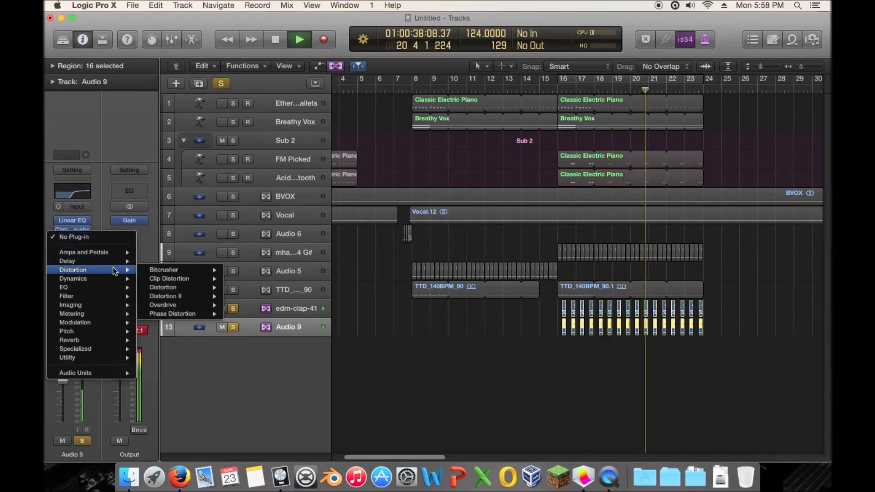
{"action": "mouse_move", "coordinate": [114, 261]}
{"action": "mouse_move", "coordinate": [195, 285]}
{"action": "left_click", "coordinate": [250, 287]}
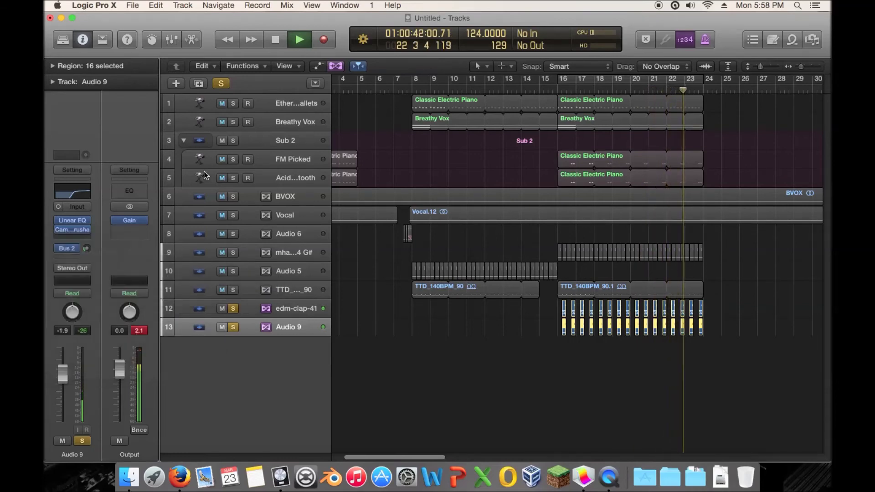
- Set Audio 9's Sample Delay to 909 samples left and 404 samples right, and replay from bar 16 with both claps unsoloed
{"action": "left_click_drag", "start_coordinate": [252, 137], "coordinate": [259, 127]}
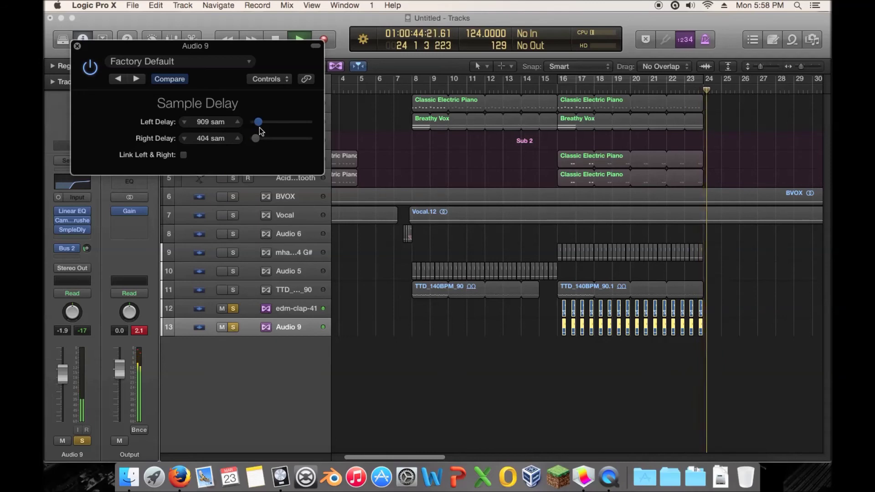
{"action": "left_click", "coordinate": [553, 88]}
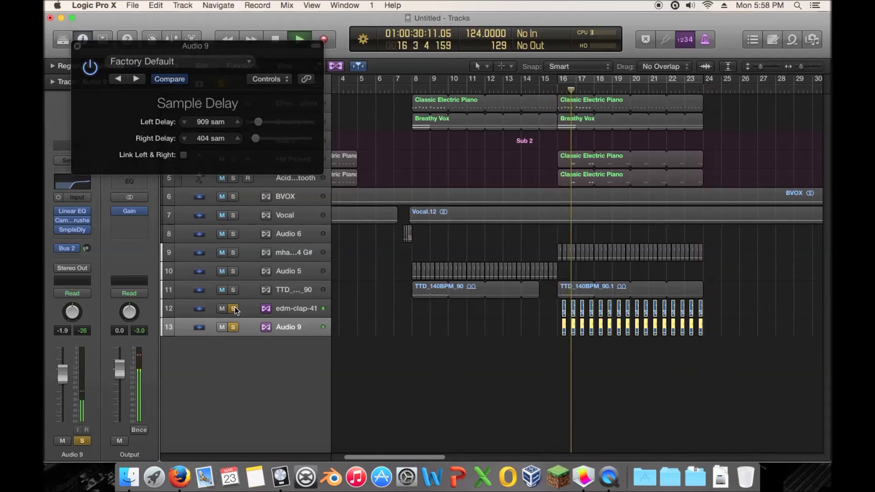
{"action": "left_click_drag", "start_coordinate": [235, 310], "coordinate": [235, 329]}
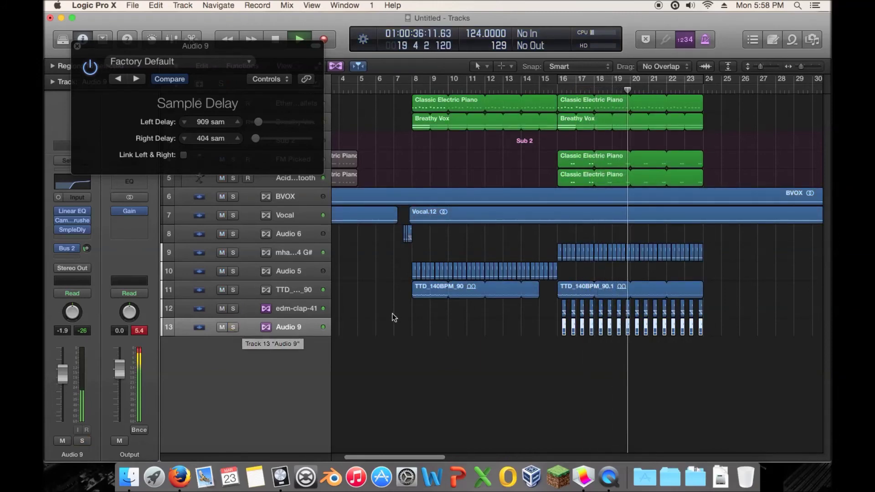
- Replay the arrangement from around bar 7 with the Sample Delay window hidden, listening to Audio 9's processed clap in the mix
{"action": "left_click", "coordinate": [398, 89]}
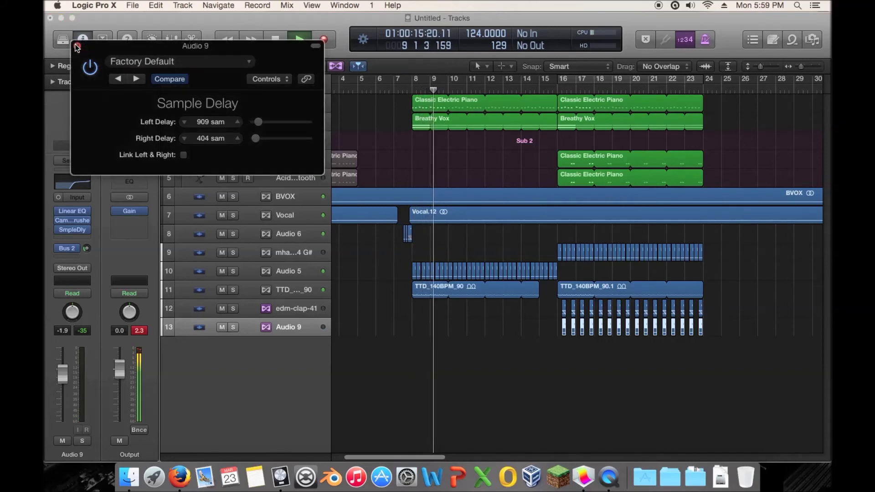
{"action": "key", "text": "v"}
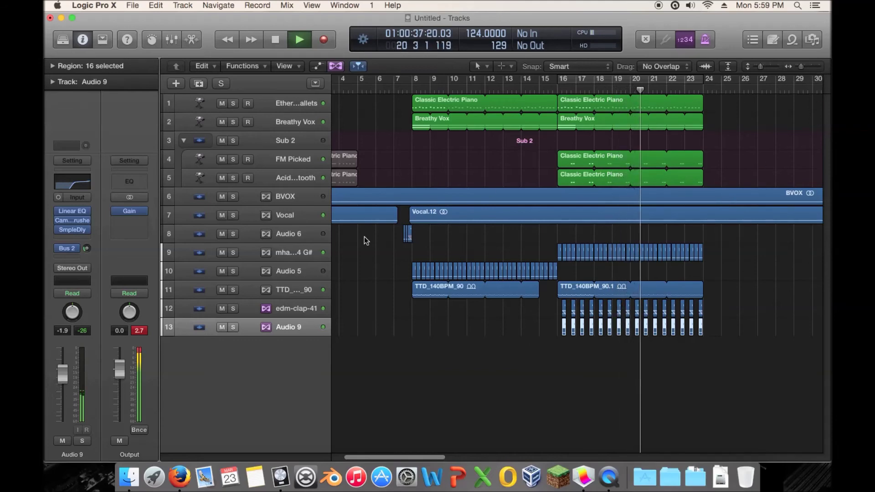
{"action": "mouse_move", "coordinate": [60, 212]}
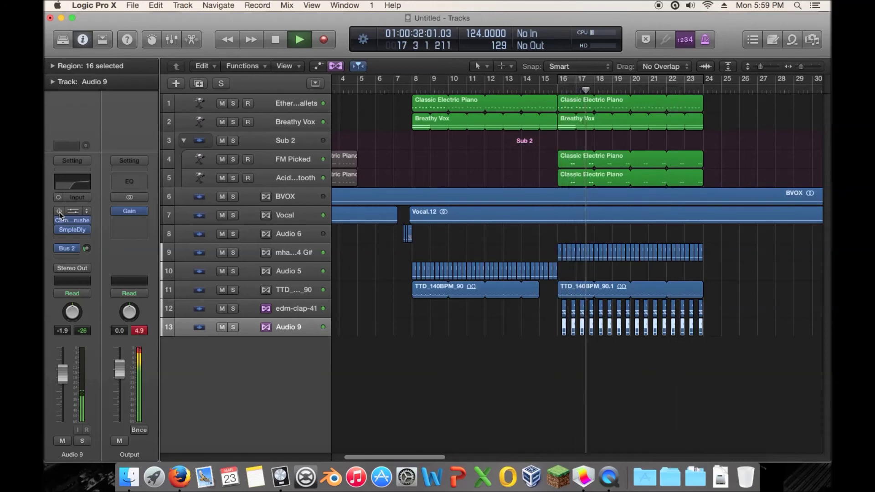
{"action": "key", "text": "space"}
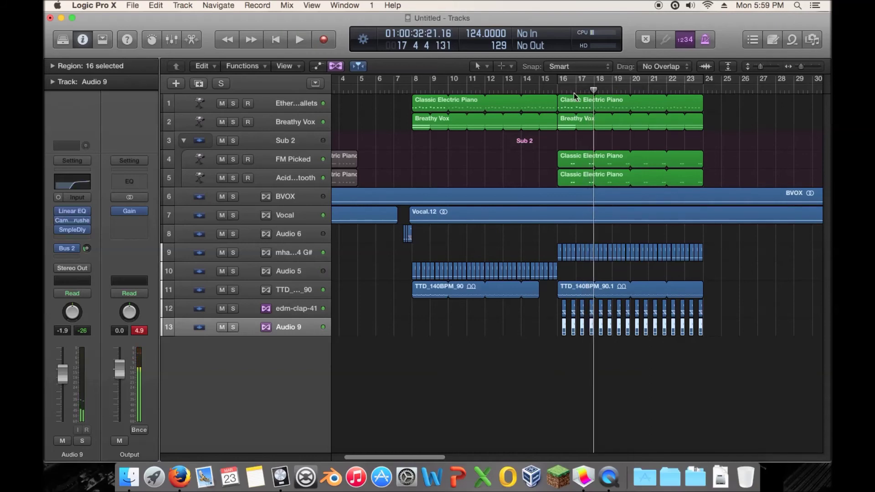
{"action": "key", "text": "space"}
{"action": "mouse_move", "coordinate": [62, 230]}
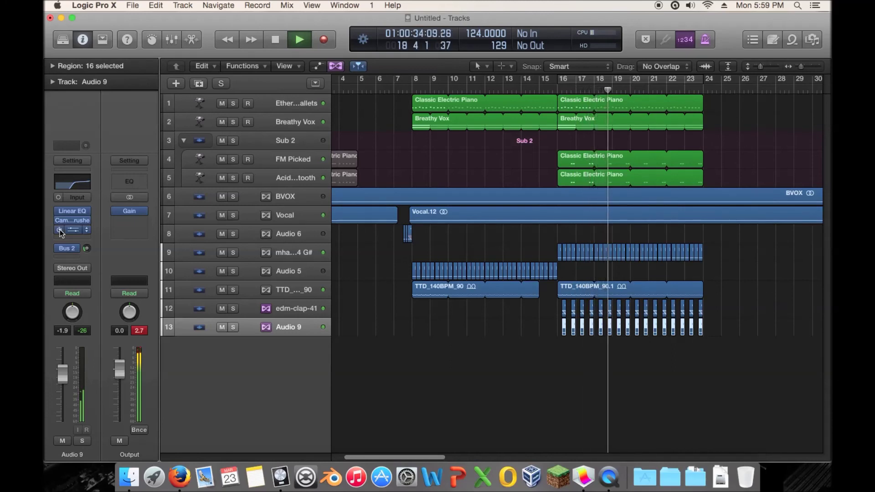
{"action": "key", "text": "space"}
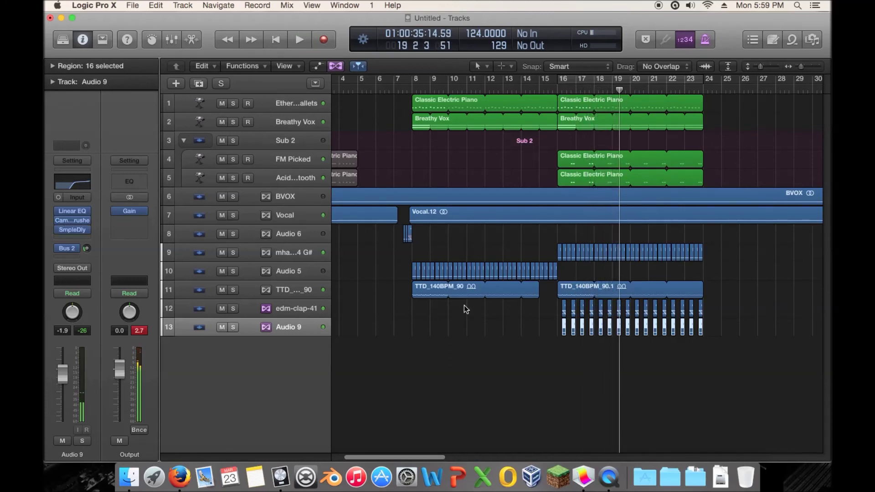
- Deselect the clap regions and play the arrangement from bar 7, skipping ahead to the drop at bar 16
{"action": "left_click", "coordinate": [771, 265]}
{"action": "scroll", "coordinate": [771, 265], "scroll_direction": "left", "scroll_amount": 1}
{"action": "scroll", "coordinate": [771, 266], "scroll_direction": "left", "scroll_amount": 3}
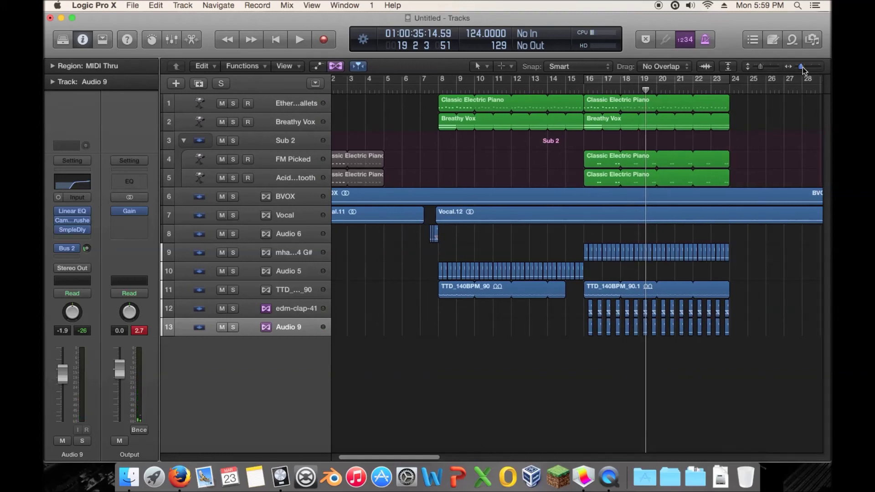
{"action": "left_click_drag", "start_coordinate": [803, 67], "coordinate": [801, 69]}
{"action": "left_click", "coordinate": [434, 93]}
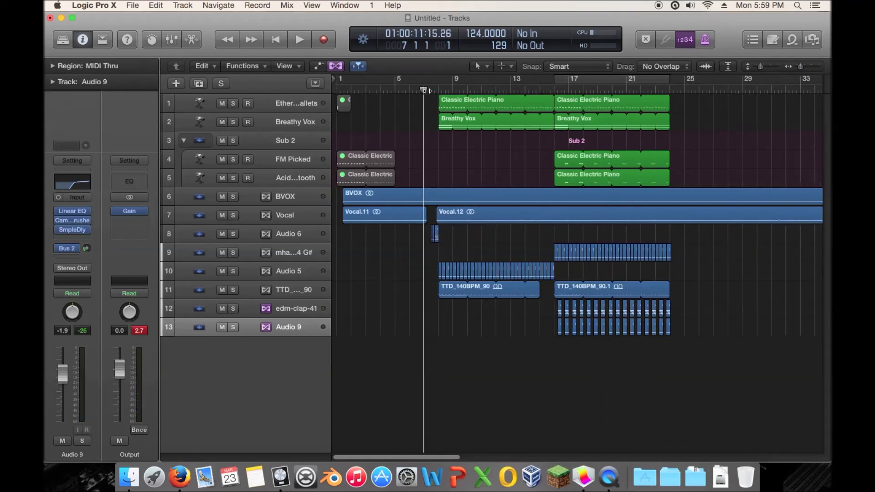
{"action": "key", "text": "space"}
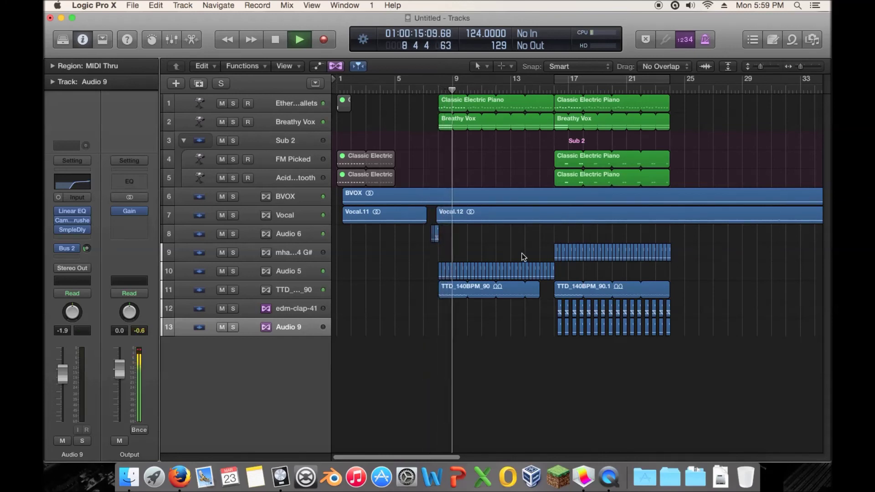
{"action": "left_click", "coordinate": [551, 90]}
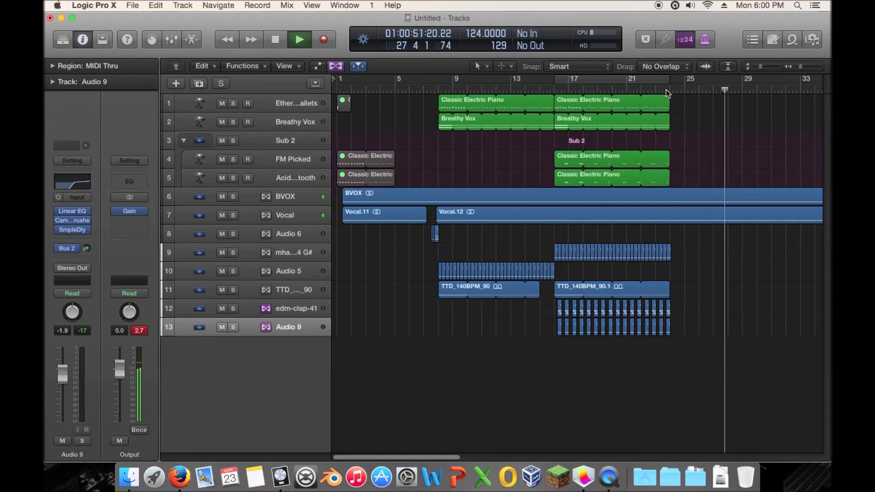
- Play the section just after the drop from around bar 24, where only the vocal tracks continue
{"action": "key", "text": "space"}
{"action": "key", "text": "space"}
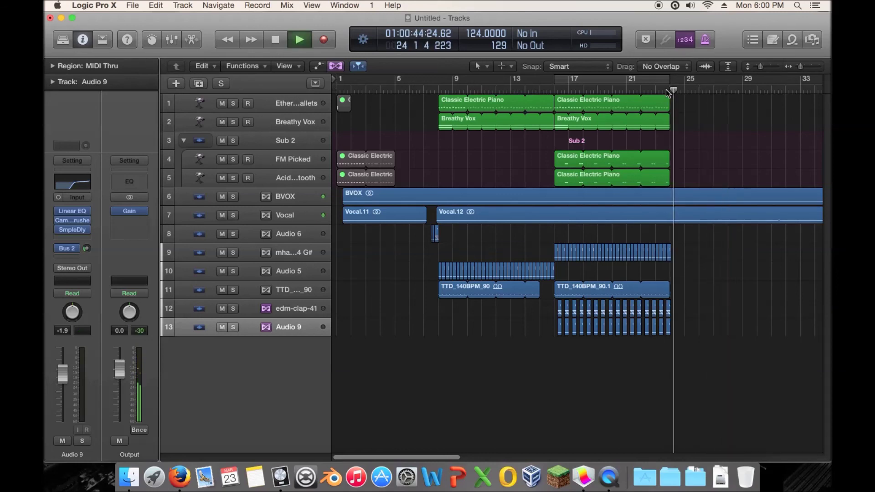
{"action": "key", "text": "space"}
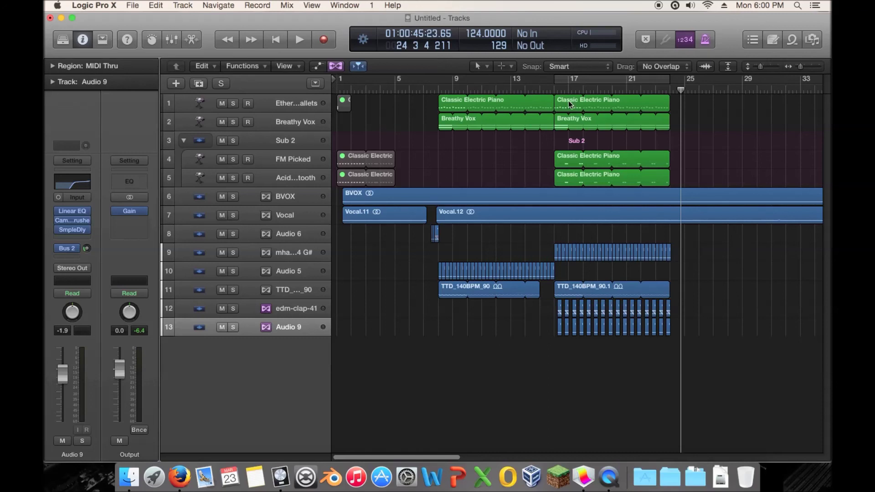
- Replay the drop from bar 16, temporarily soloing tracks 9 to 13 to hear the drums and claps on their own
{"action": "double_click", "coordinate": [548, 92]}
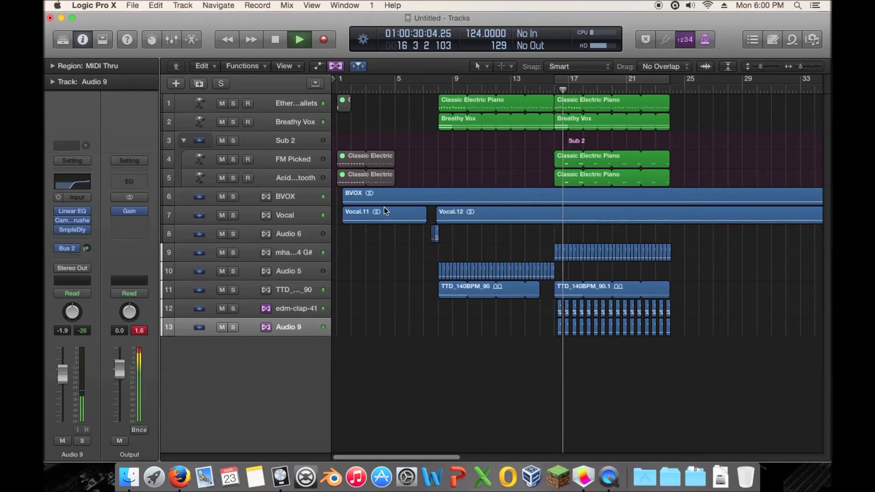
{"action": "left_click_drag", "start_coordinate": [233, 327], "coordinate": [233, 254]}
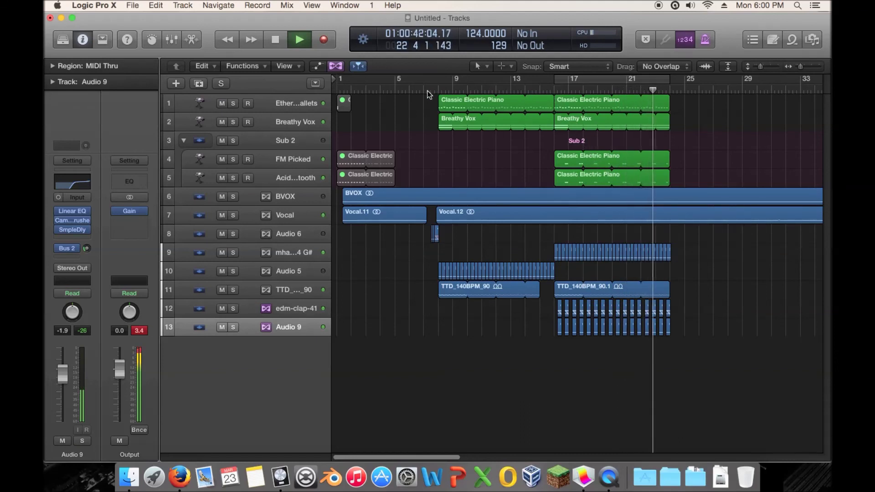
{"action": "key", "text": "space"}
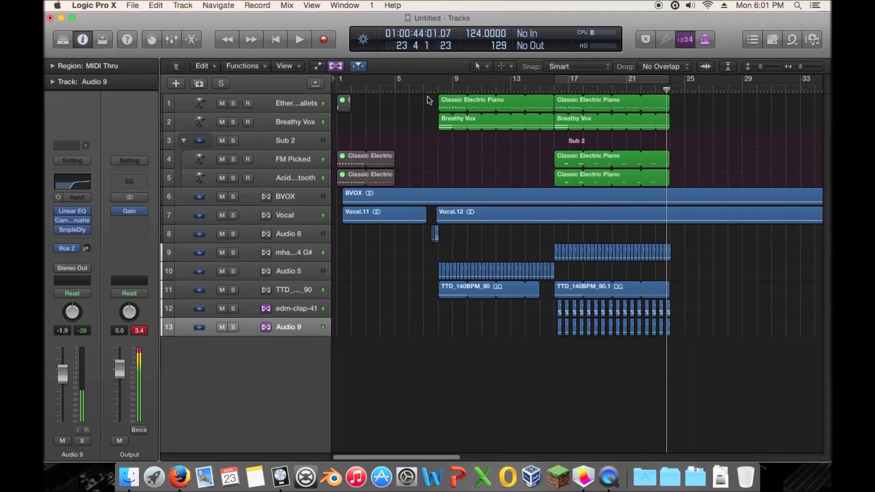